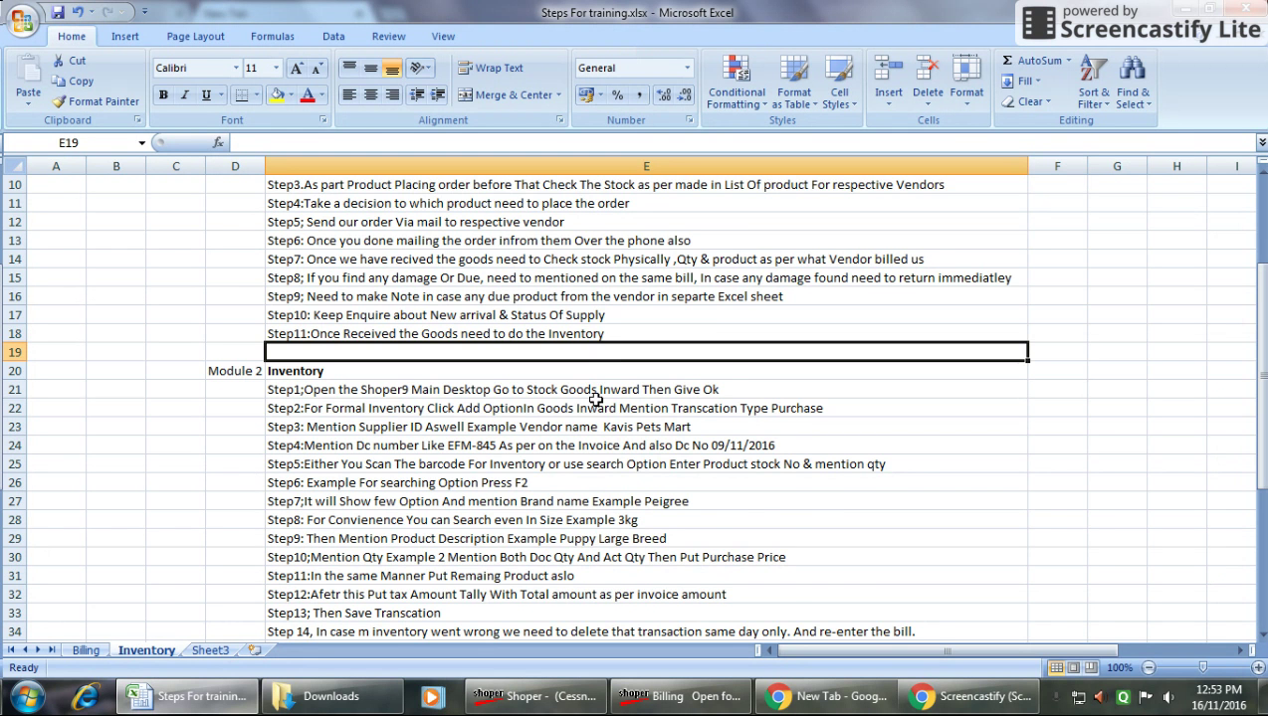
Review the Inventory steps sheet, read Step1 in cell E21, then switch to Shoper 9.
scroll(595, 399, "down", 3)
scroll(595, 399, "up", 1)
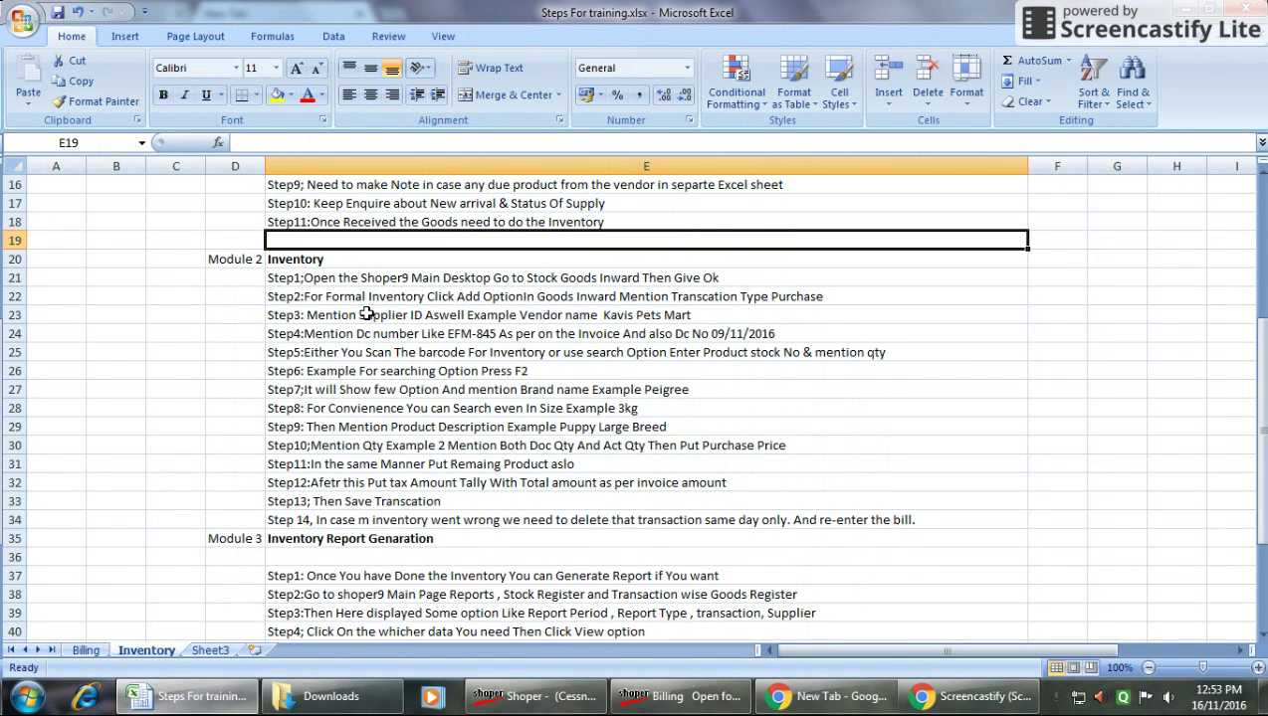
left_click(355, 280)
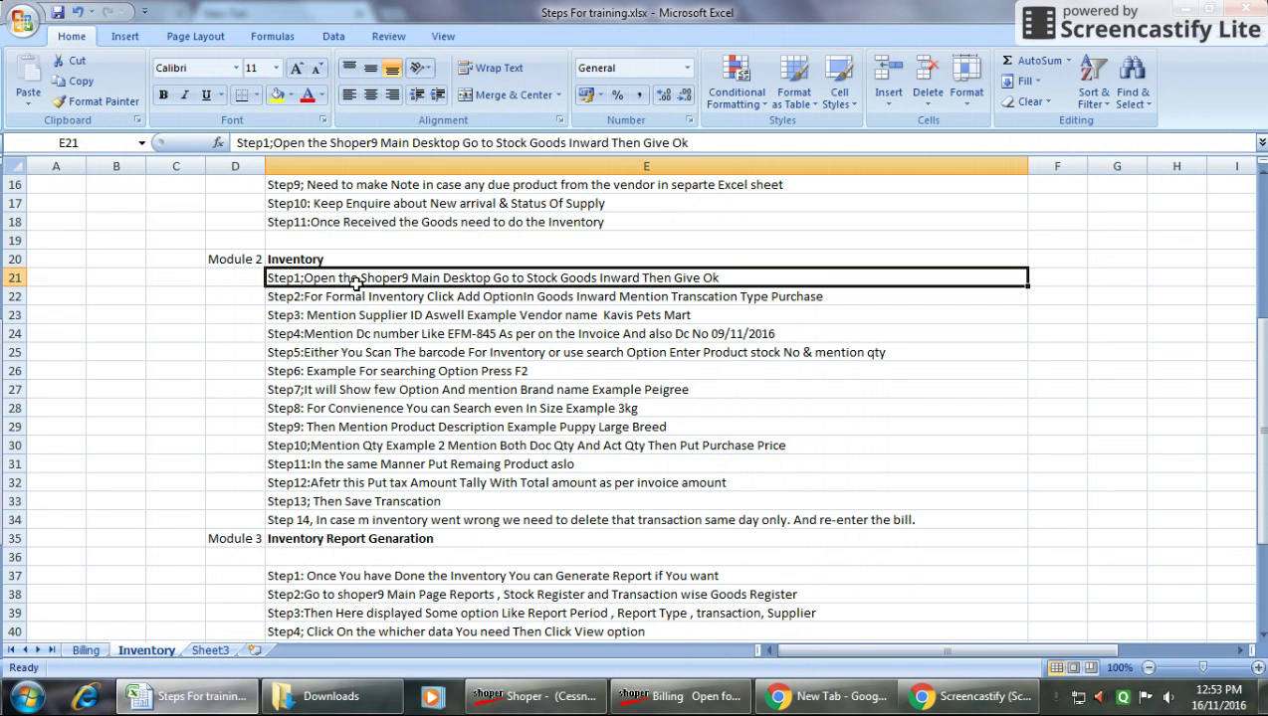
left_click(534, 696)
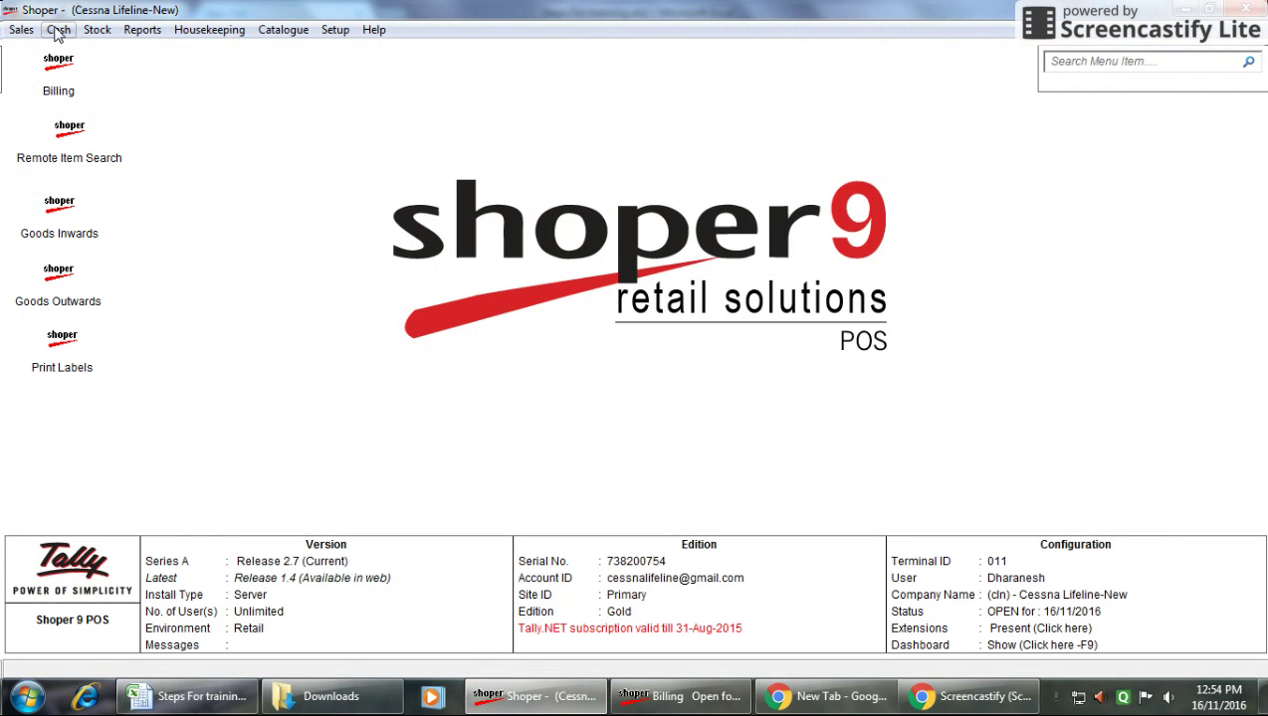
Open Stock > Goods Inwards in Shoper 9 and read the Step2 instruction in cell E22.
left_click(189, 696)
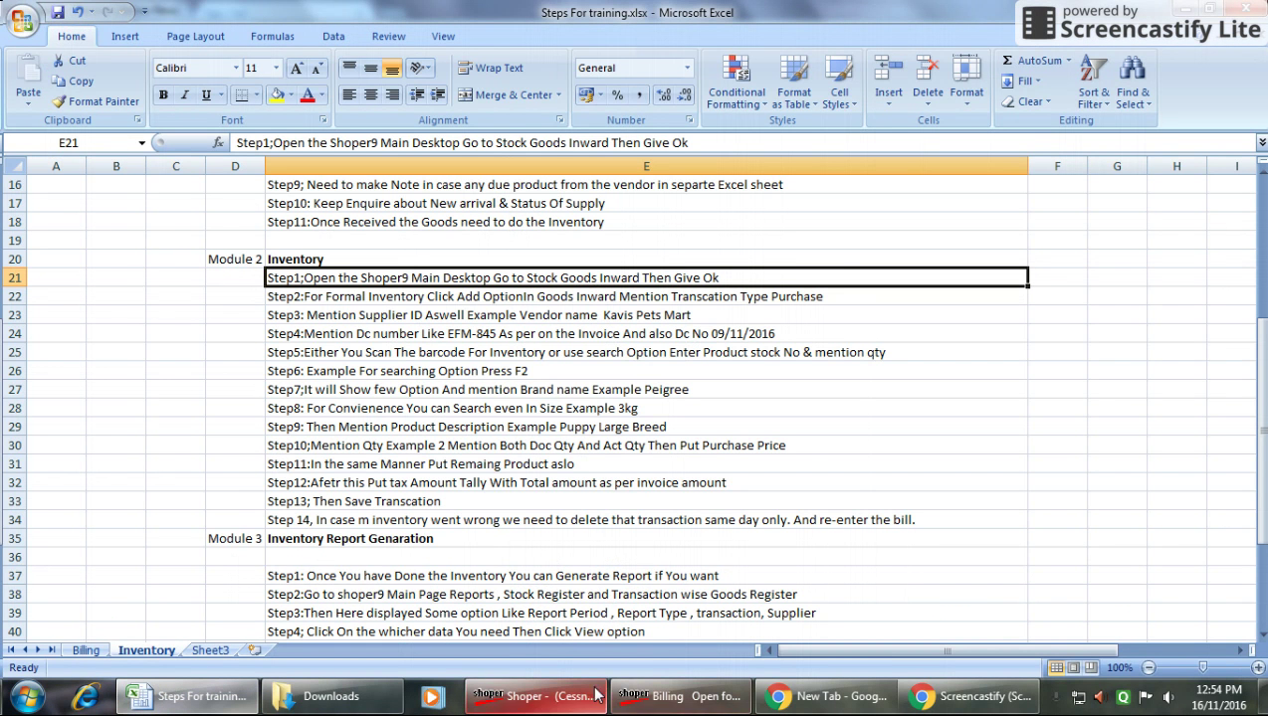
left_click(534, 697)
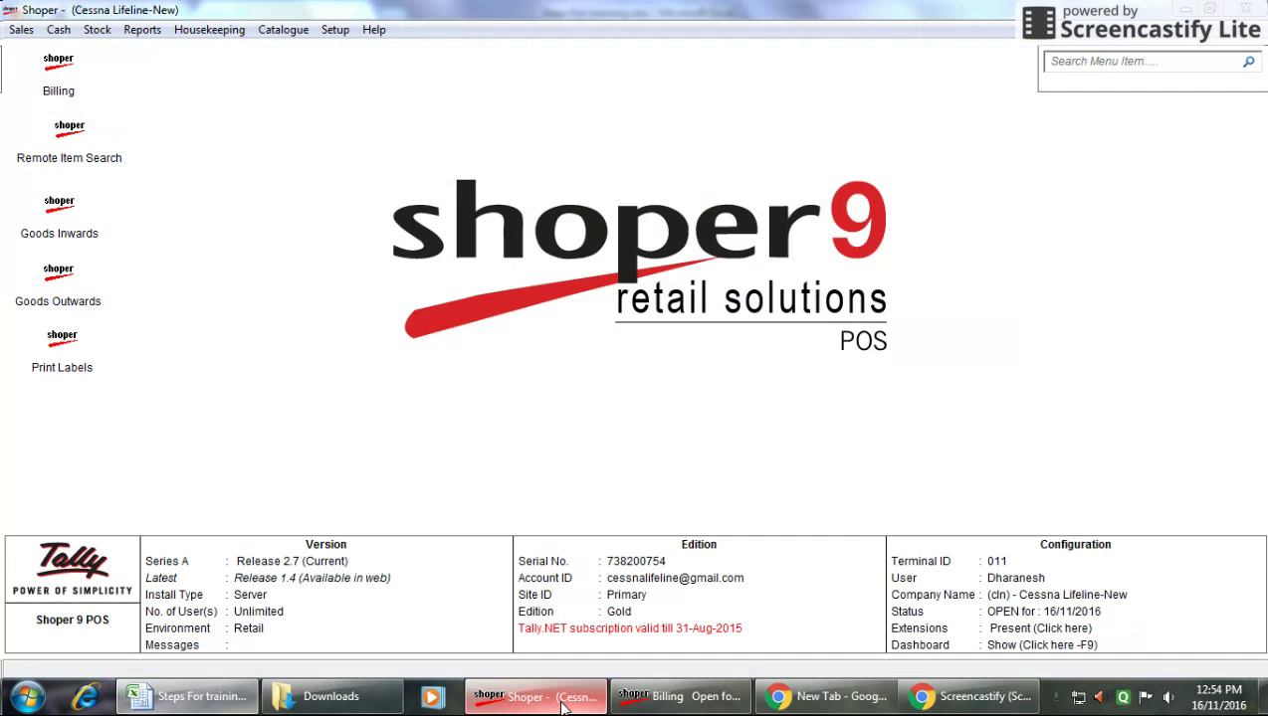
left_click(96, 30)
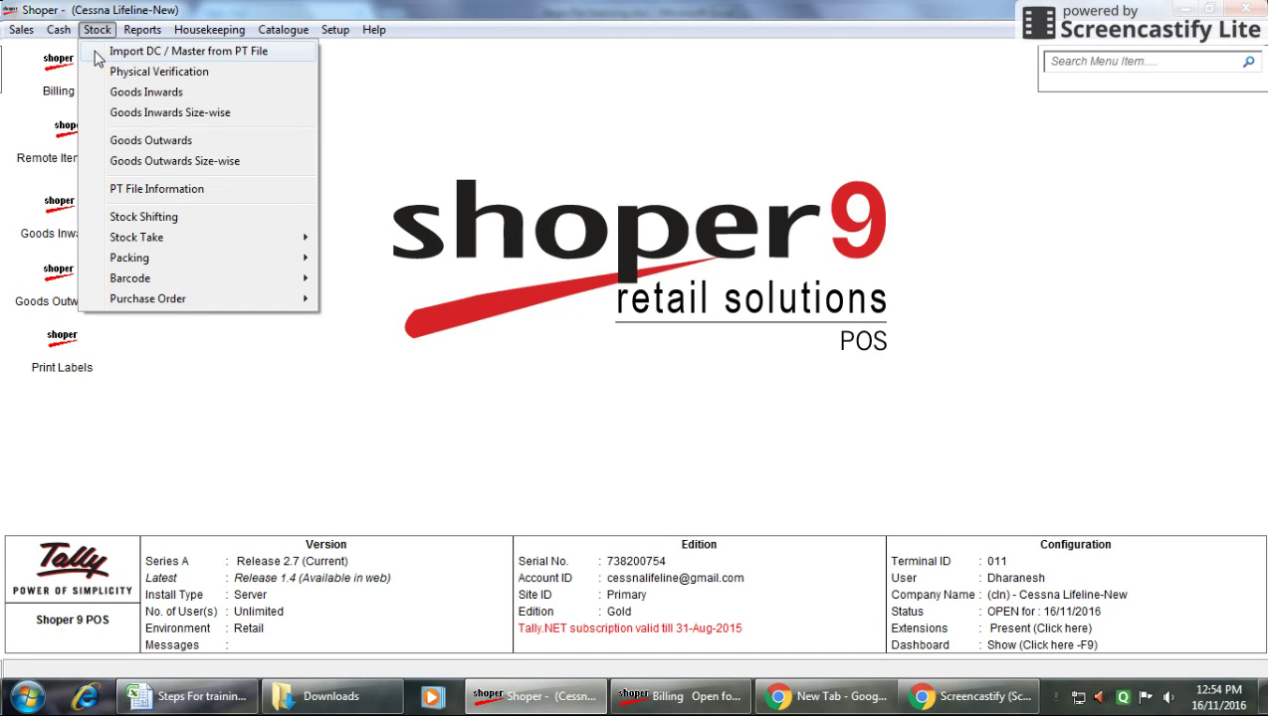
left_click(145, 91)
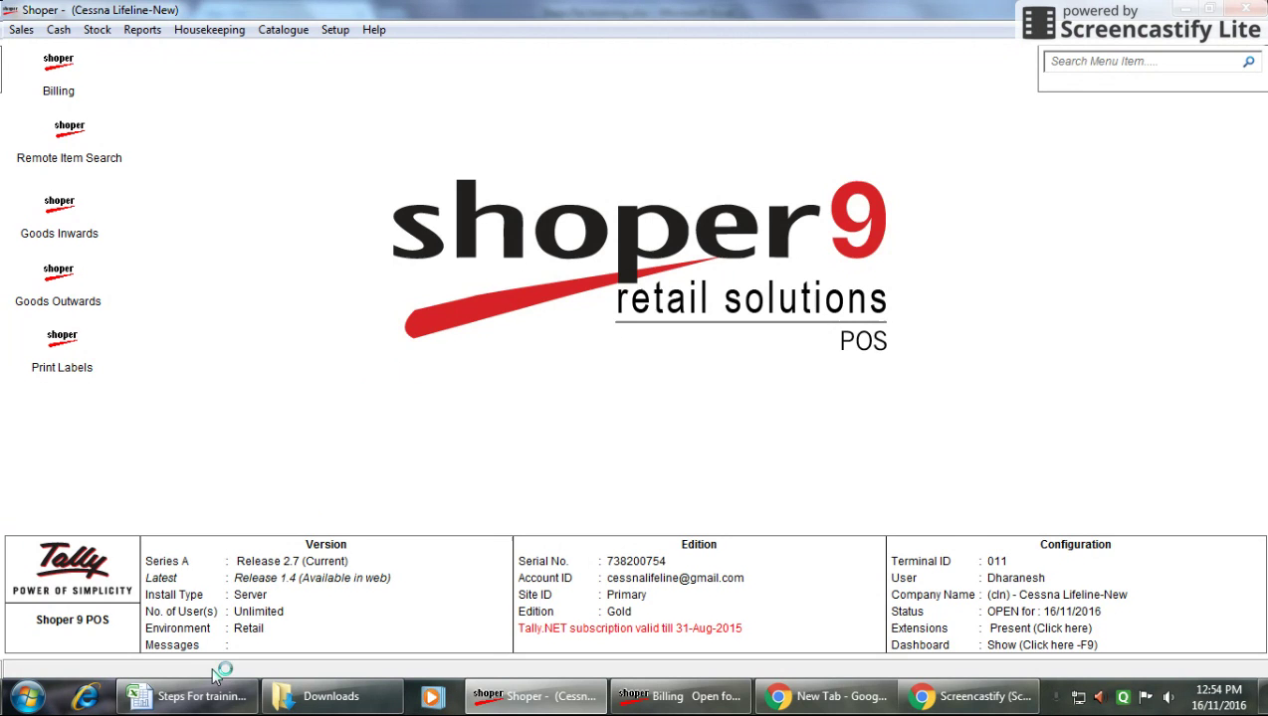
left_click(231, 705)
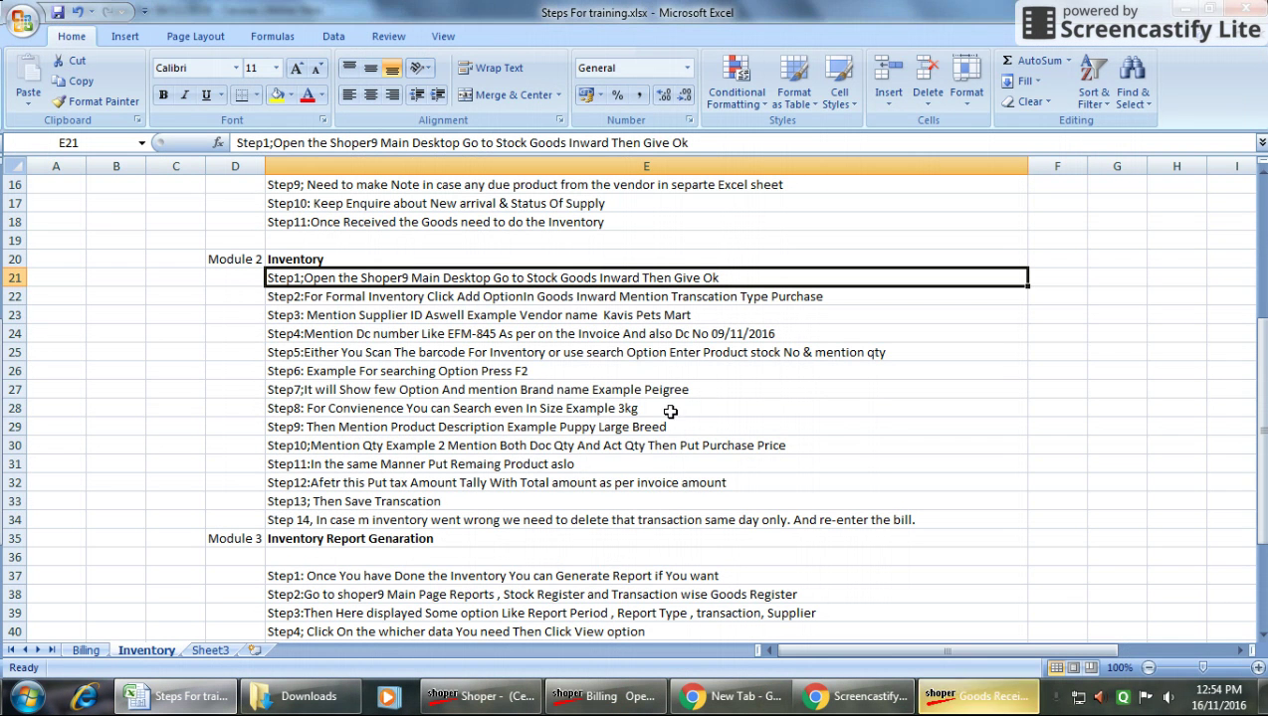
left_click(654, 300)
Start new Purchase receipt No. 717, bring up the vendor list, and read Step3 in cell E23.
left_click(975, 701)
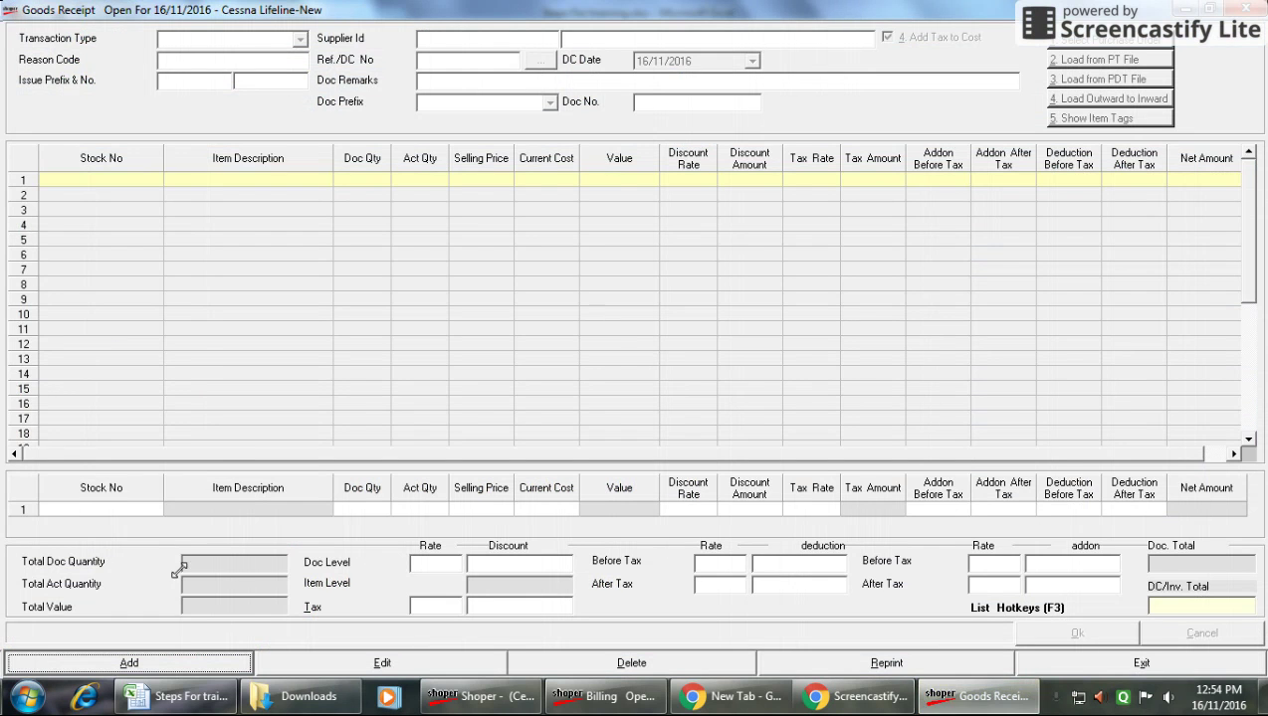
left_click(123, 663)
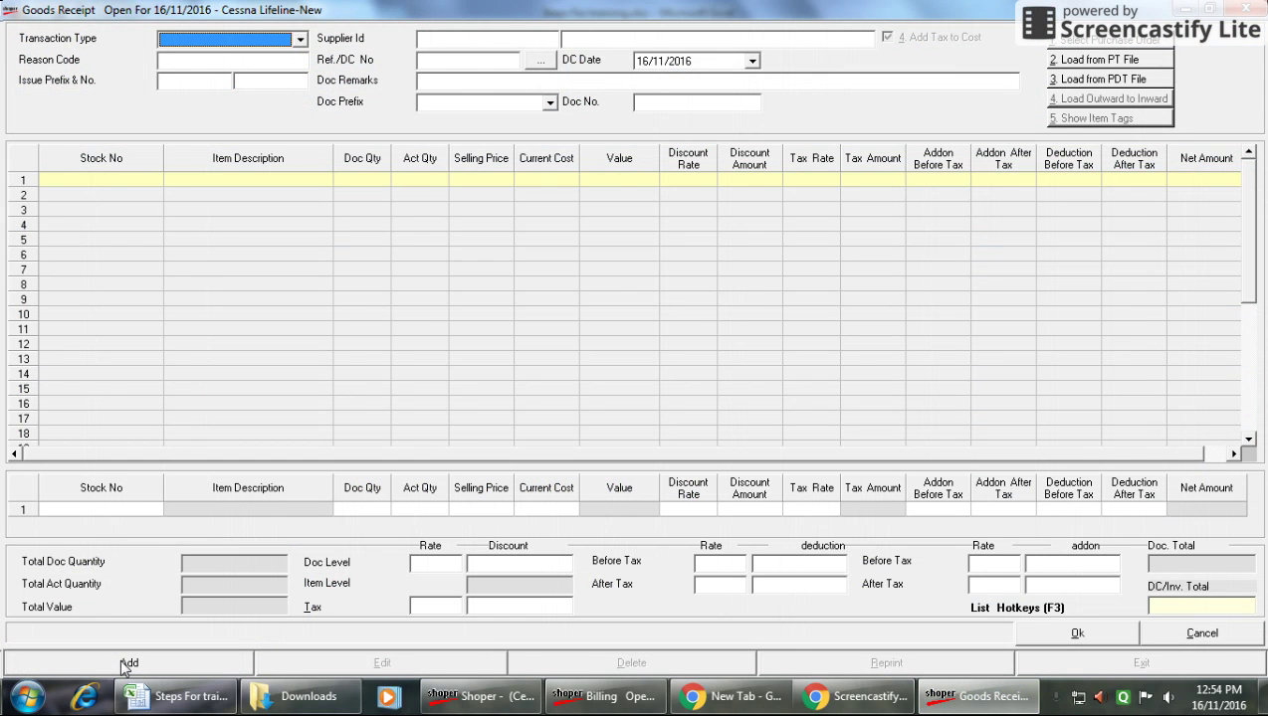
key("Down")
key("Return")
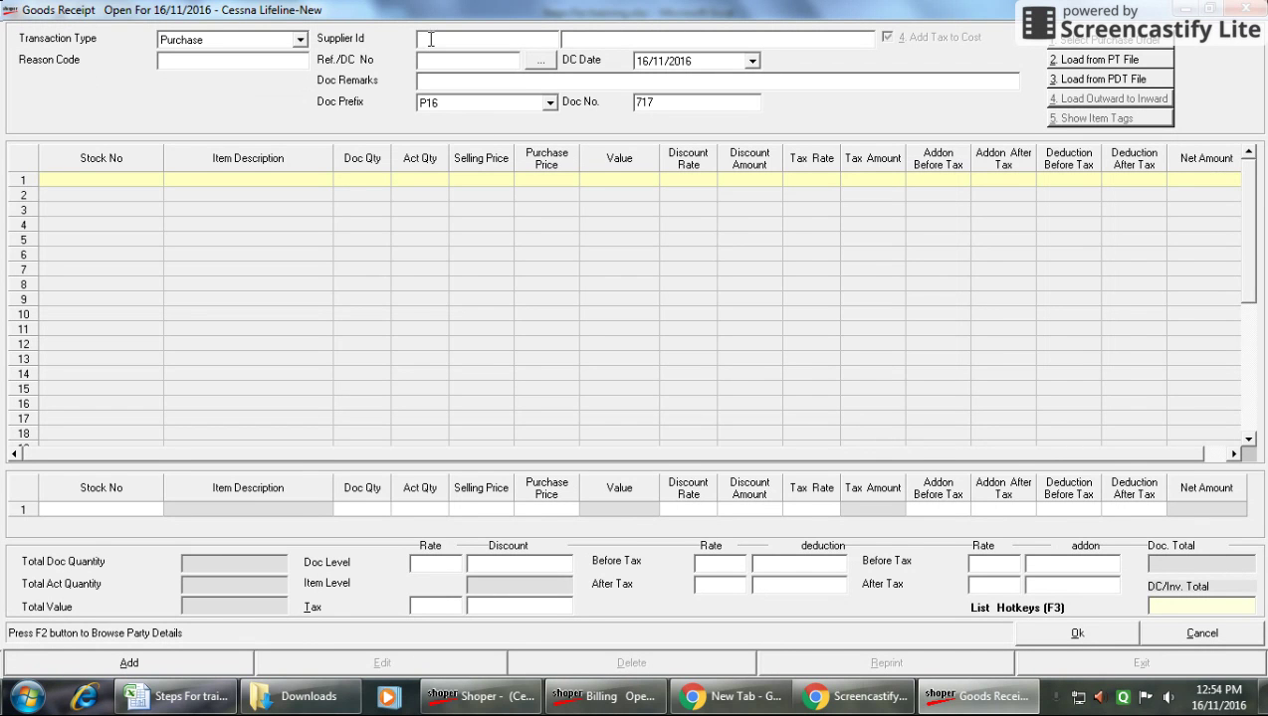
key("F2")
left_click(199, 700)
left_click(462, 323)
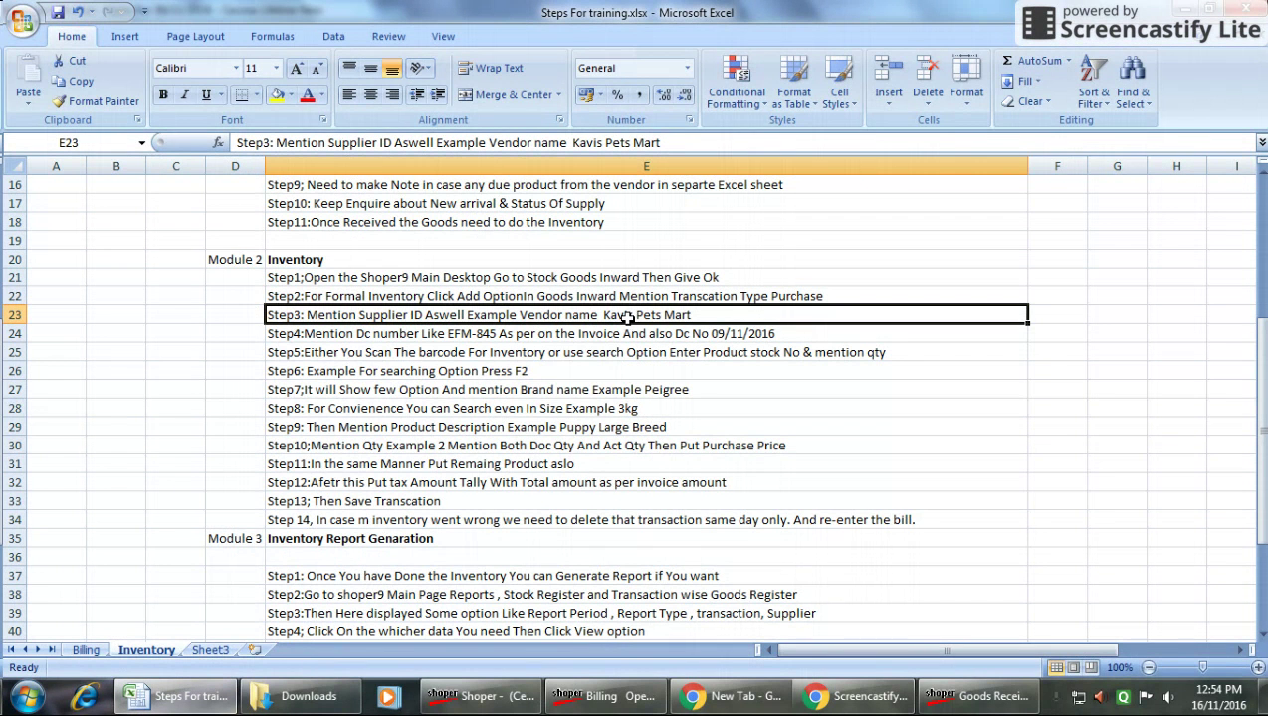
Choose KAVI PET MART as the supplier and Others as the reason code.
left_click(923, 694)
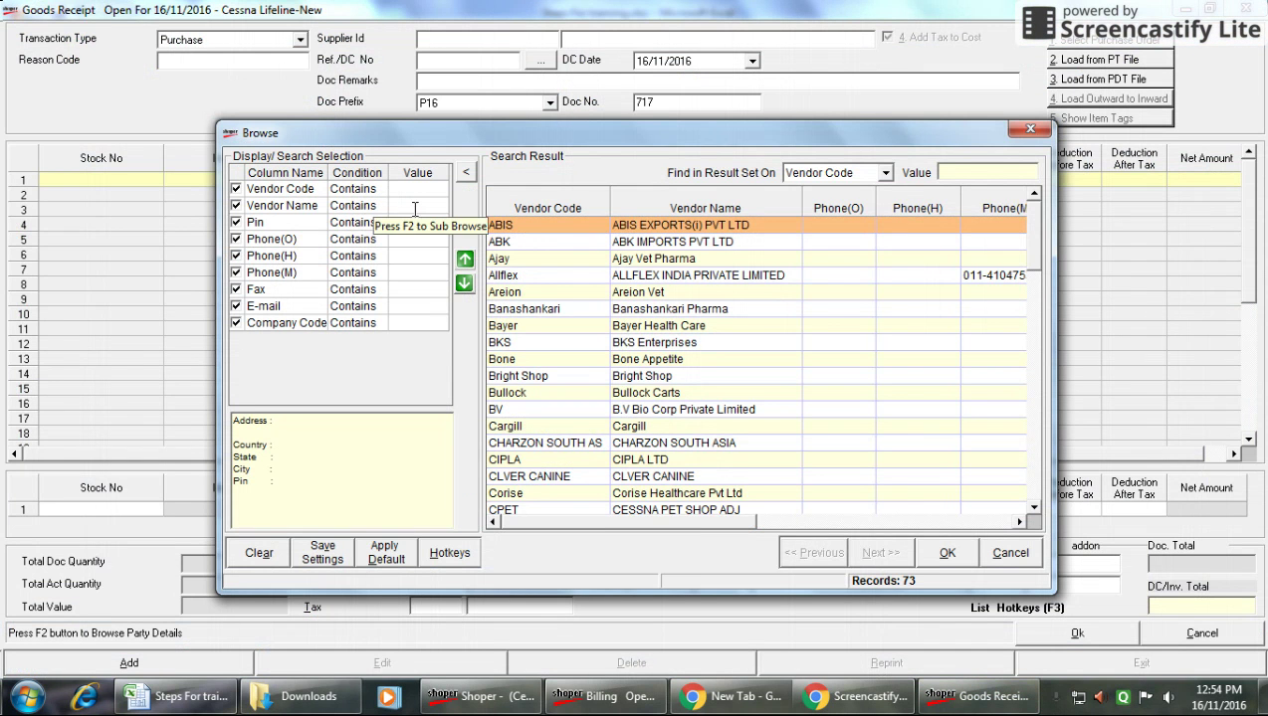
type("kavi")
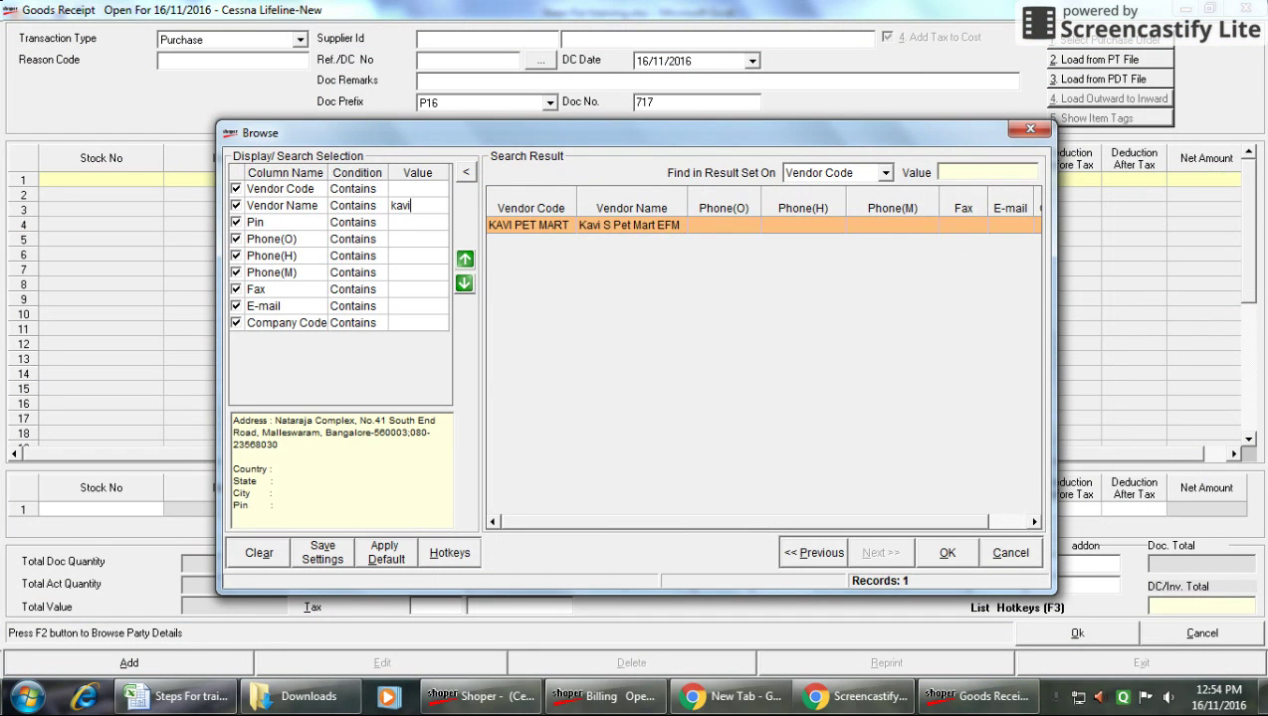
double_click(606, 224)
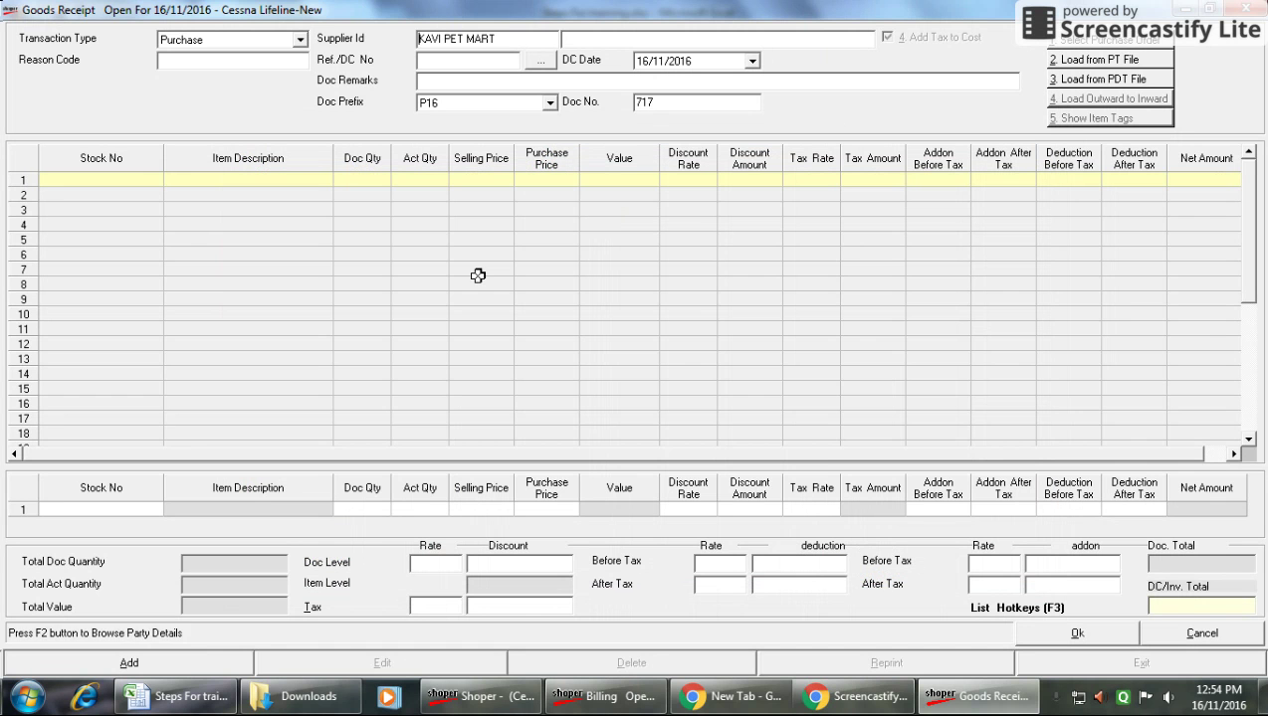
key("Tab")
key("Return")
double_click(562, 294)
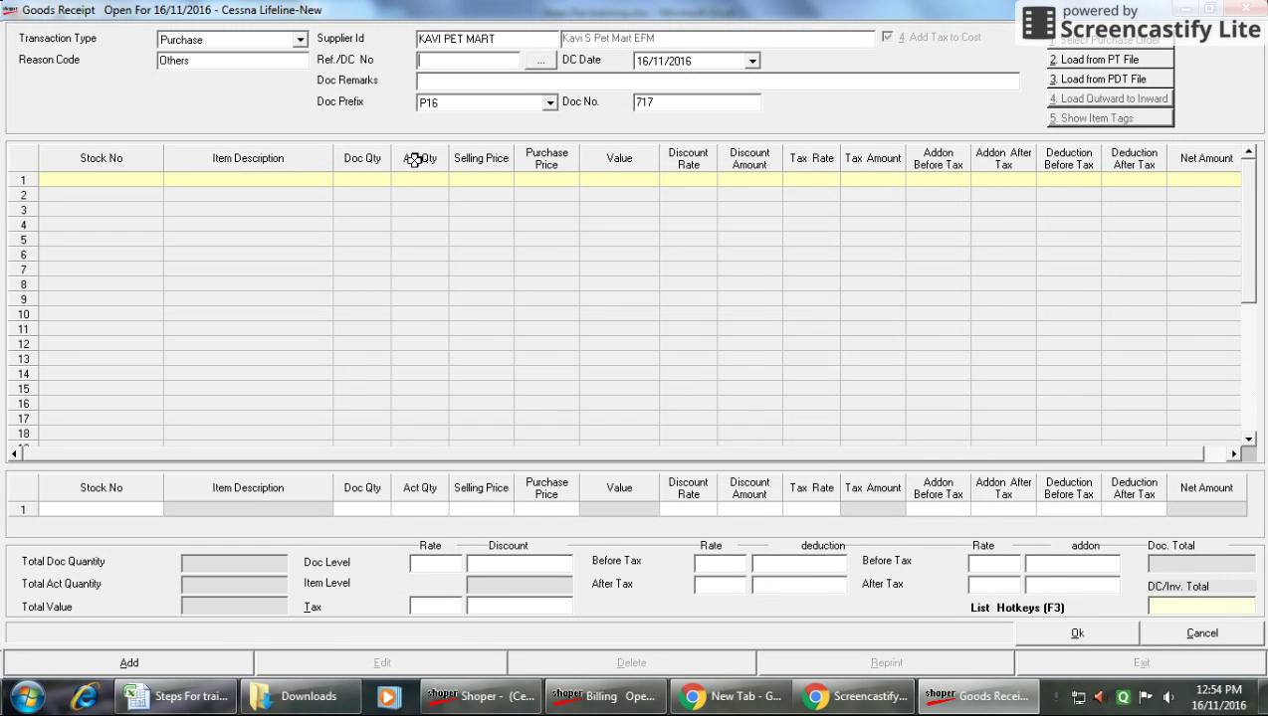
Following Step5, enter reference EFM-845 and DC date 15/11/2016, then move to stock items.
left_click(217, 703)
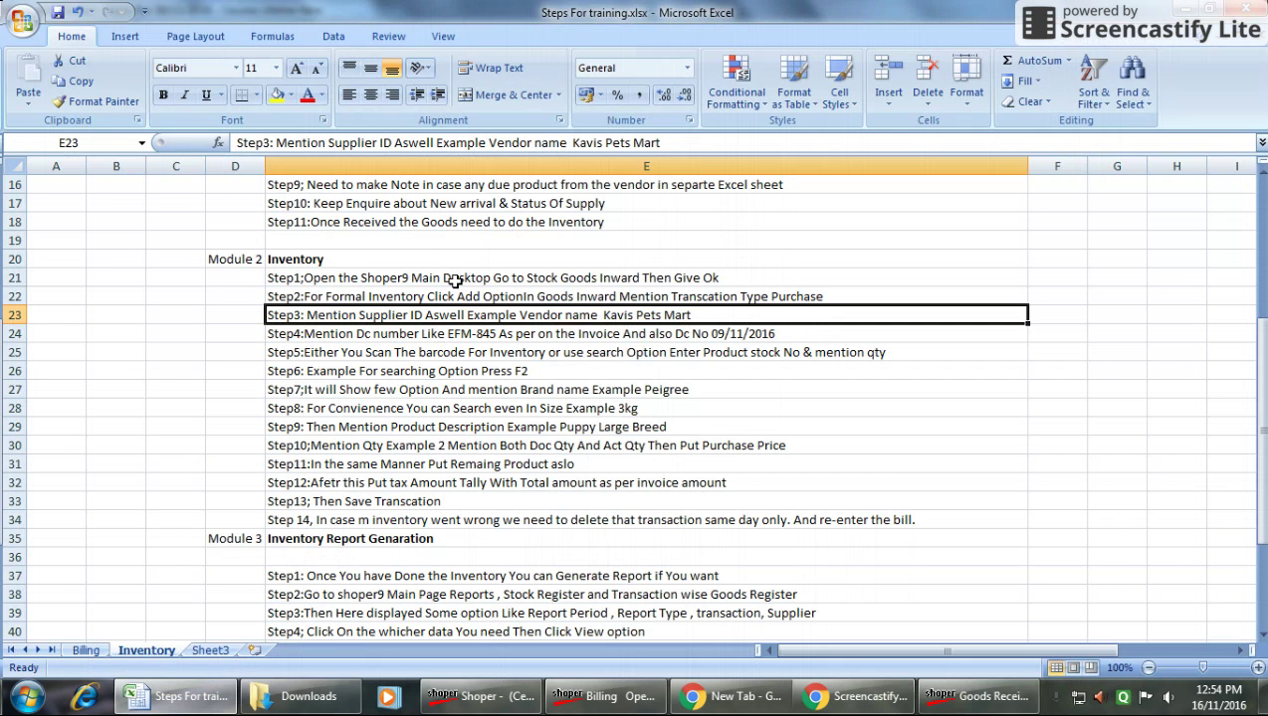
left_click(371, 346)
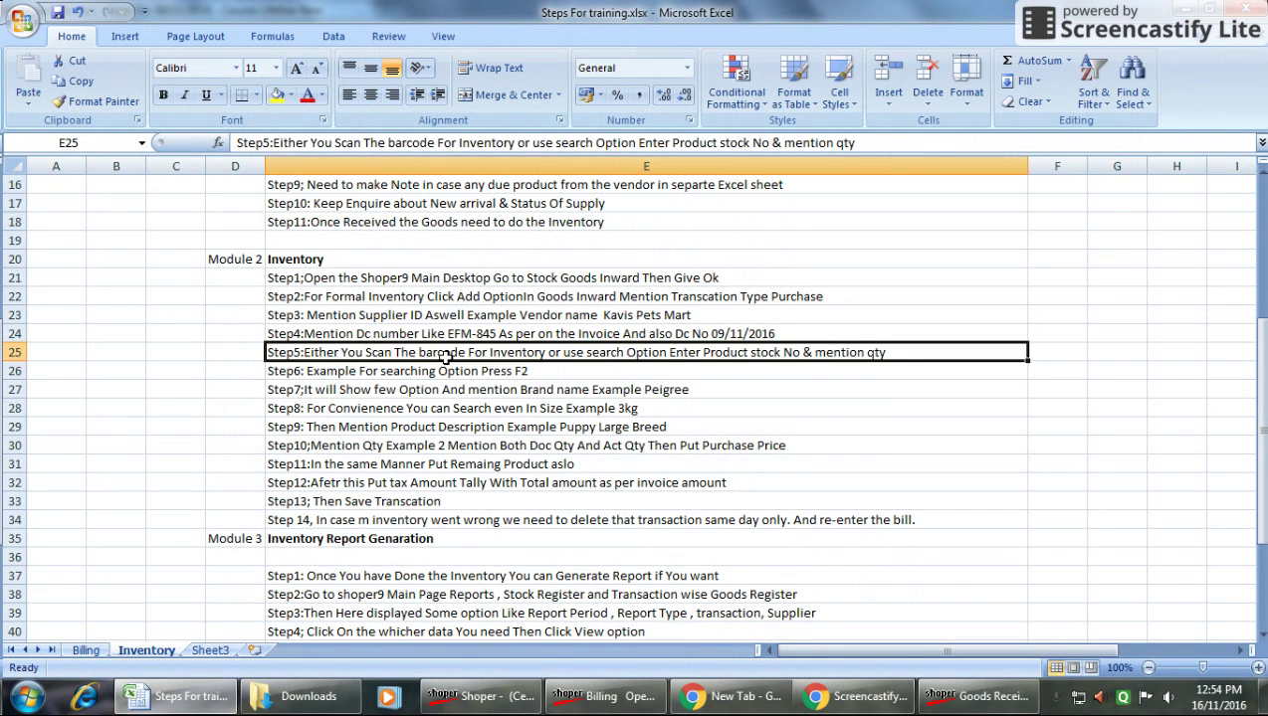
key("alt+Tab")
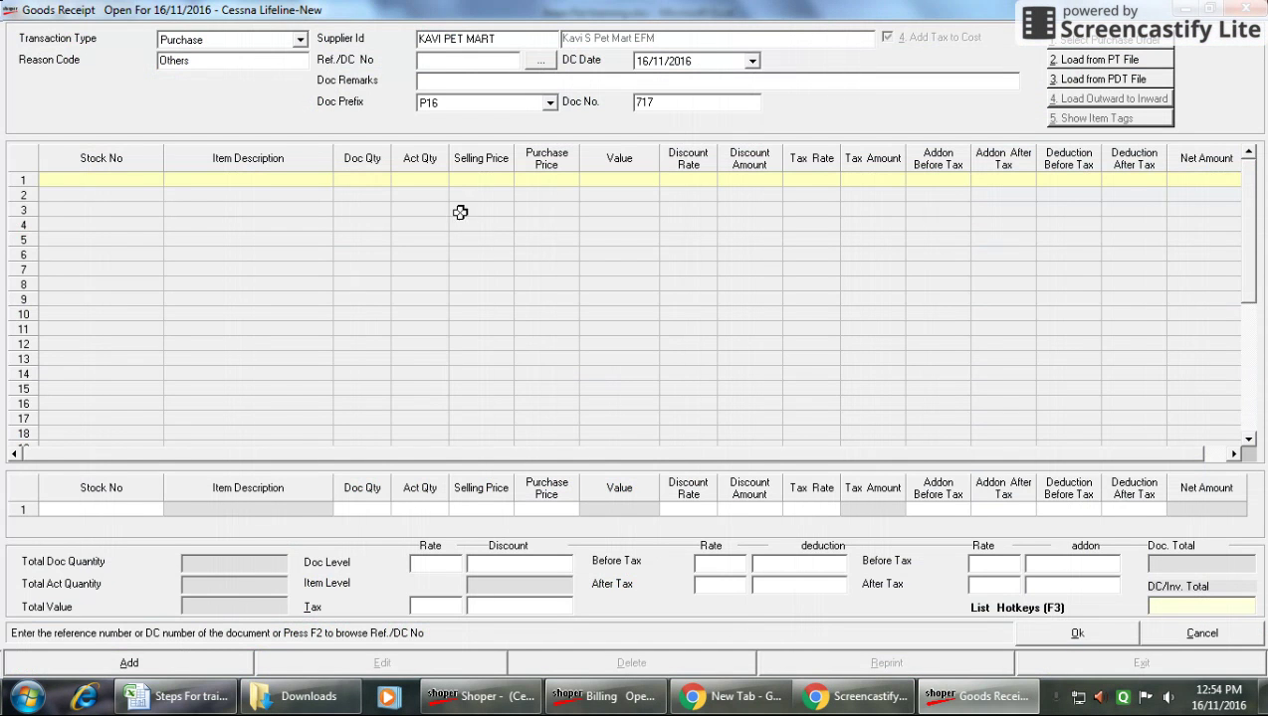
type("e")
left_click(641, 61)
key("alt+Tab")
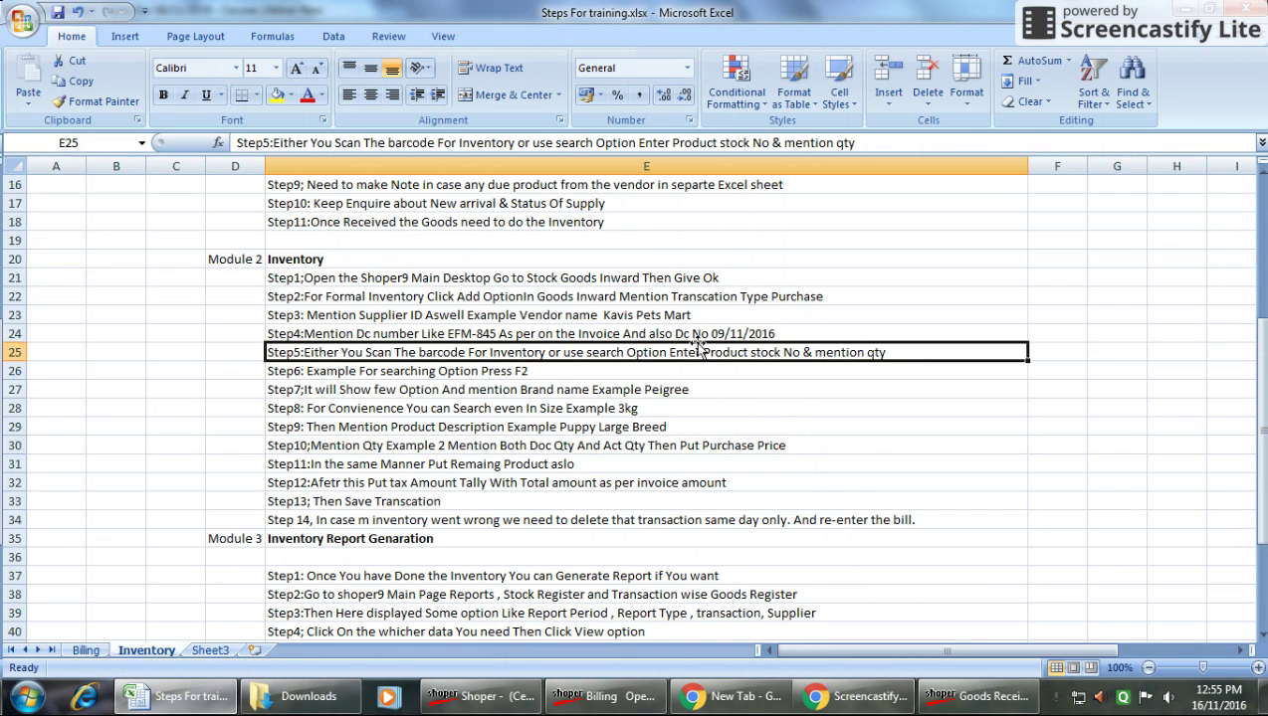
key("alt+Tab")
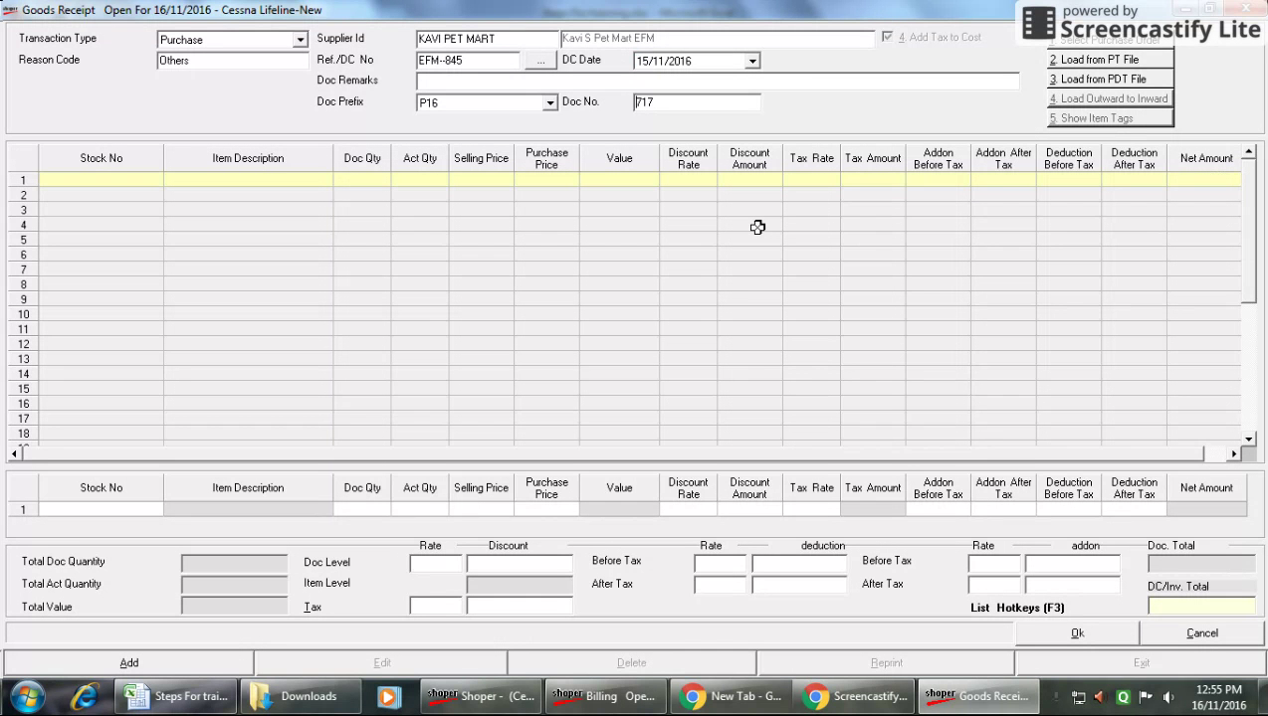
key("Return")
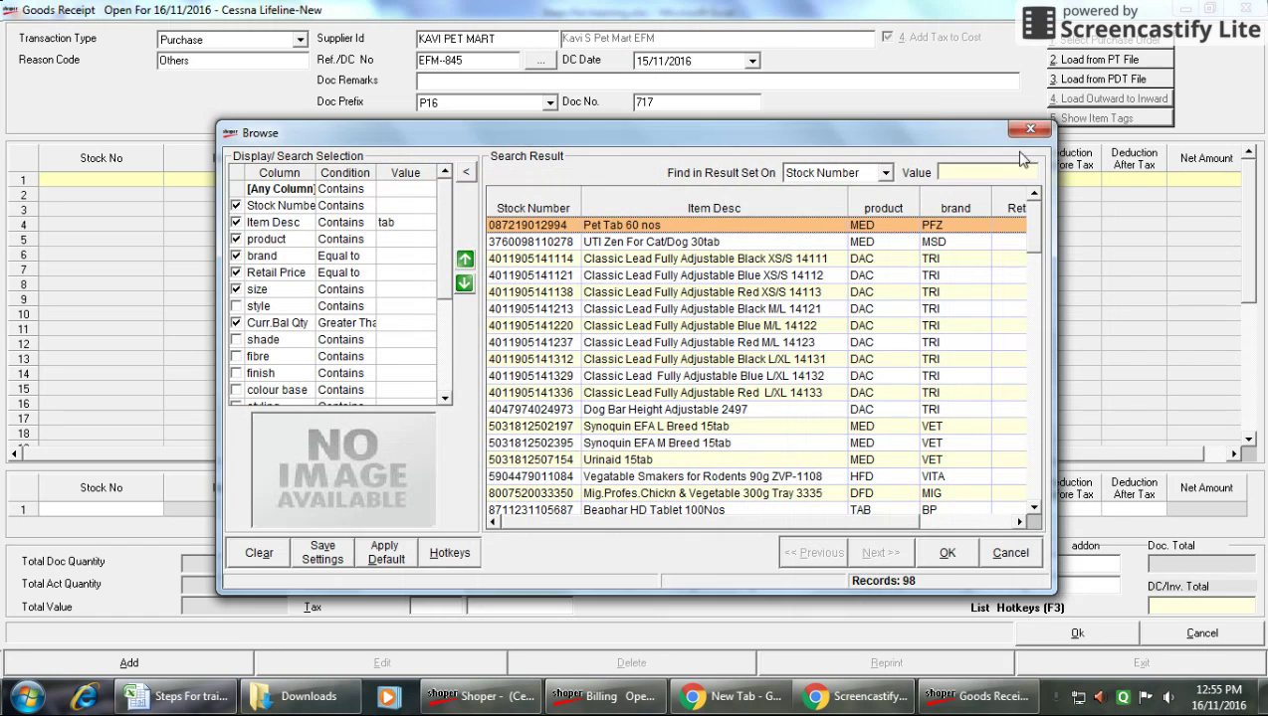
Reopen the item Browse list, clear its filters, and filter brand Equal to PG.
left_click(1030, 129)
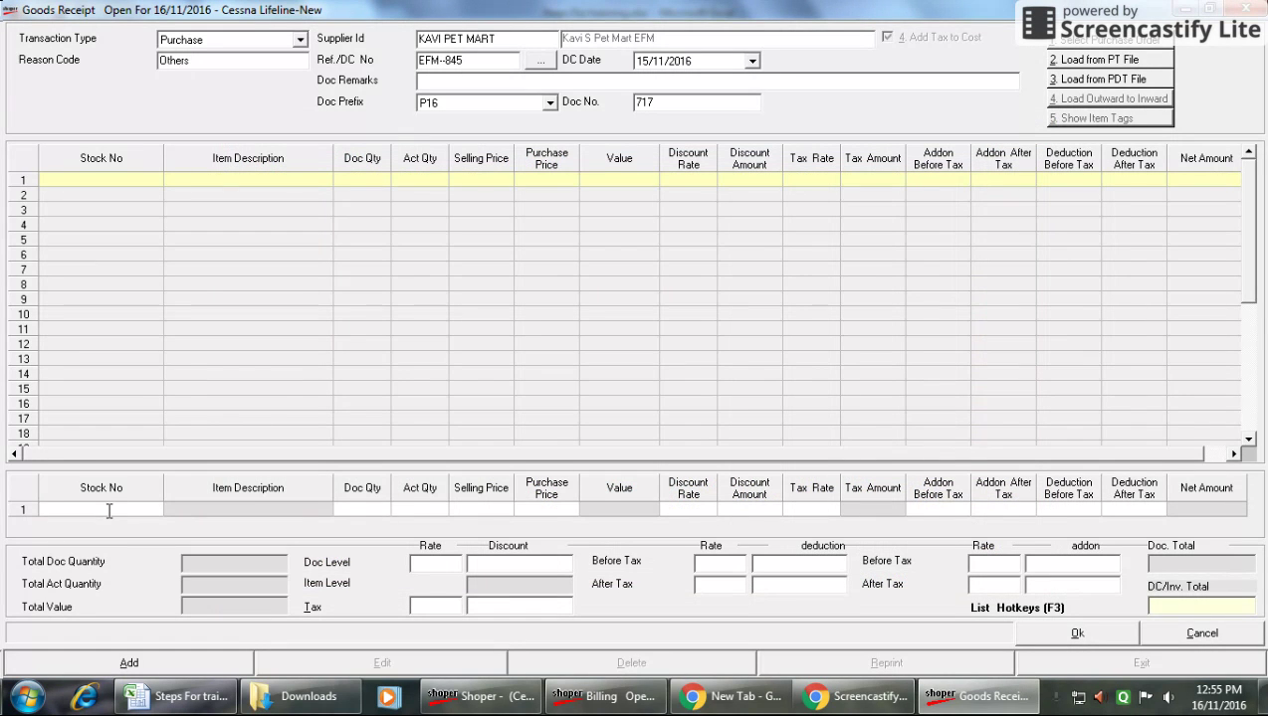
double_click(109, 511)
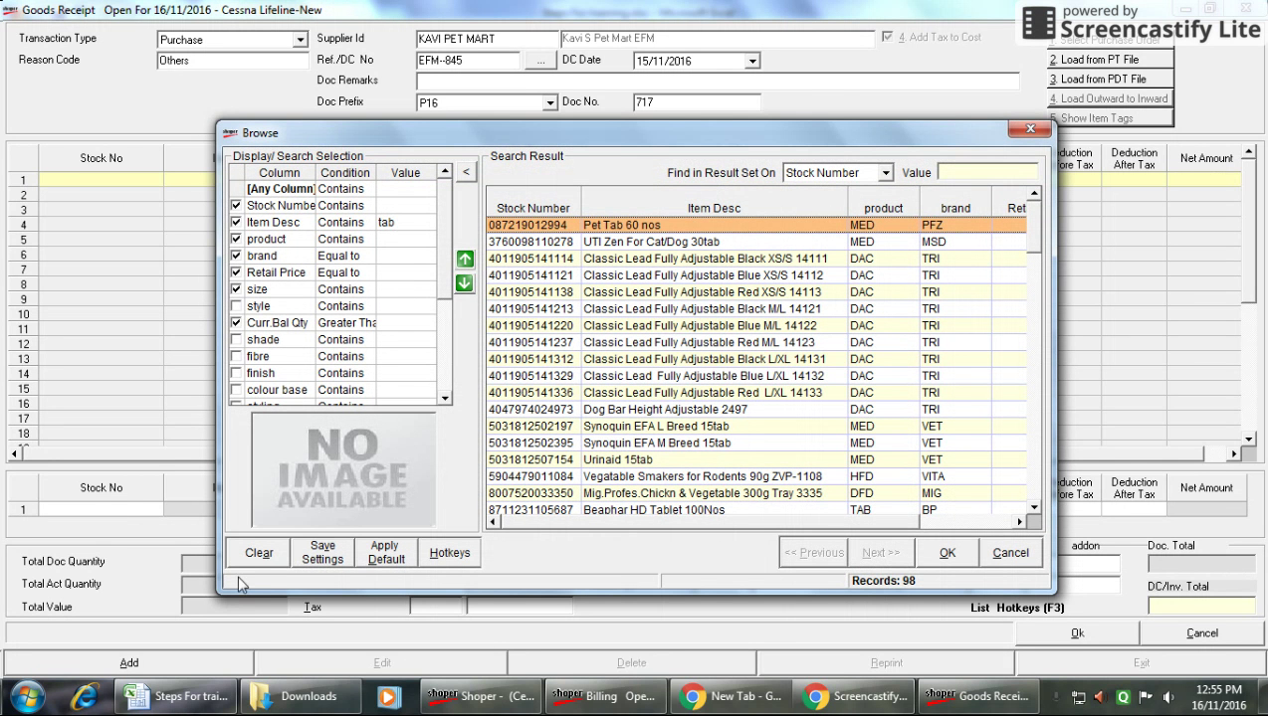
left_click(251, 558)
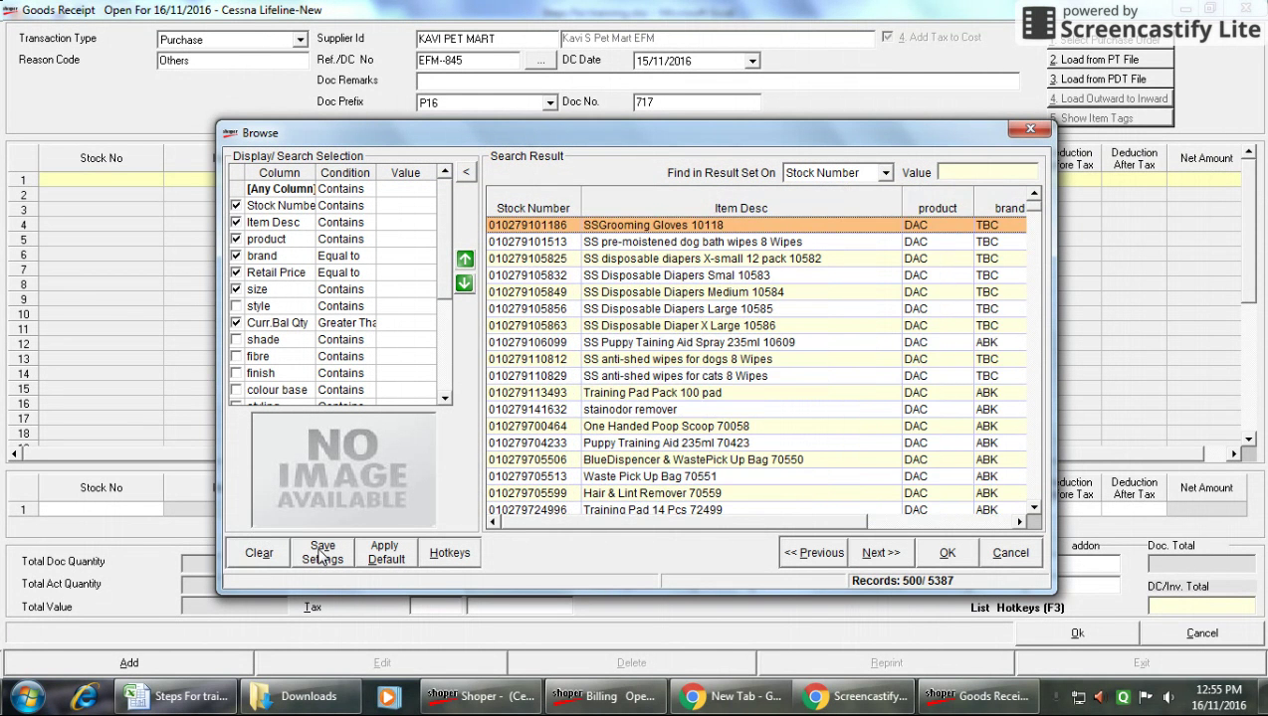
left_click(343, 256)
left_click(377, 256)
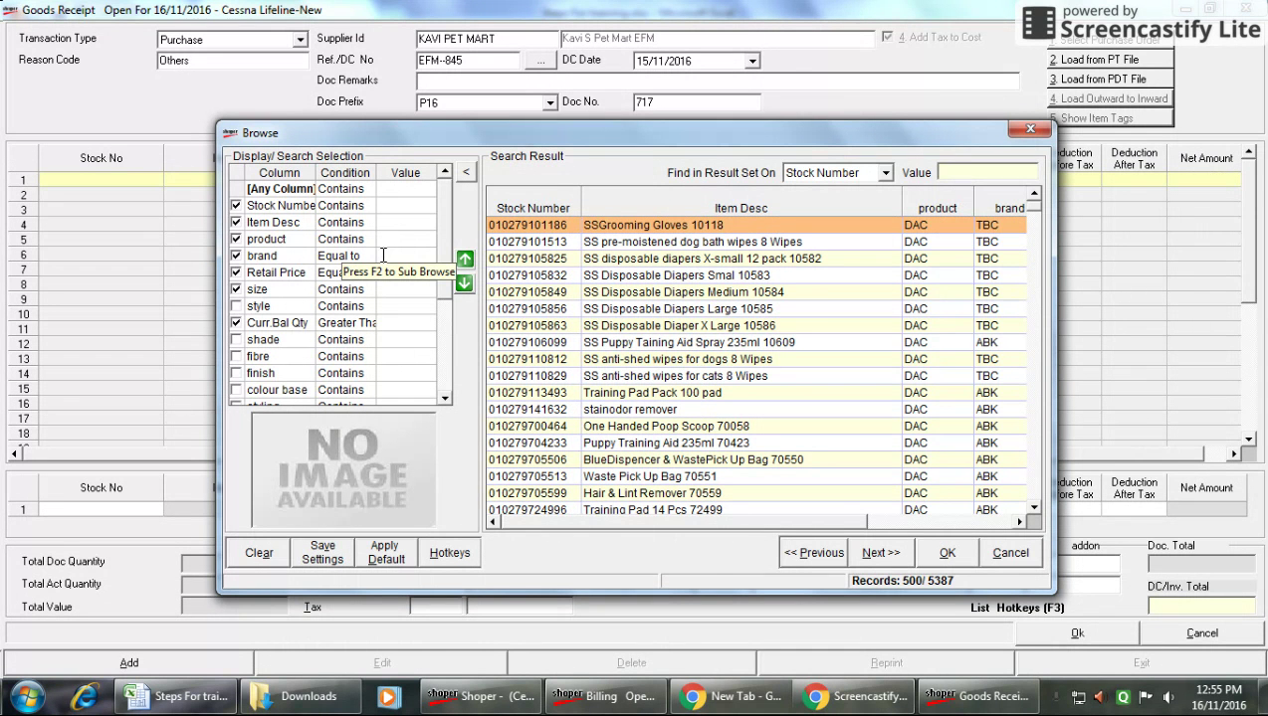
type("f")
type("G")
key("Return")
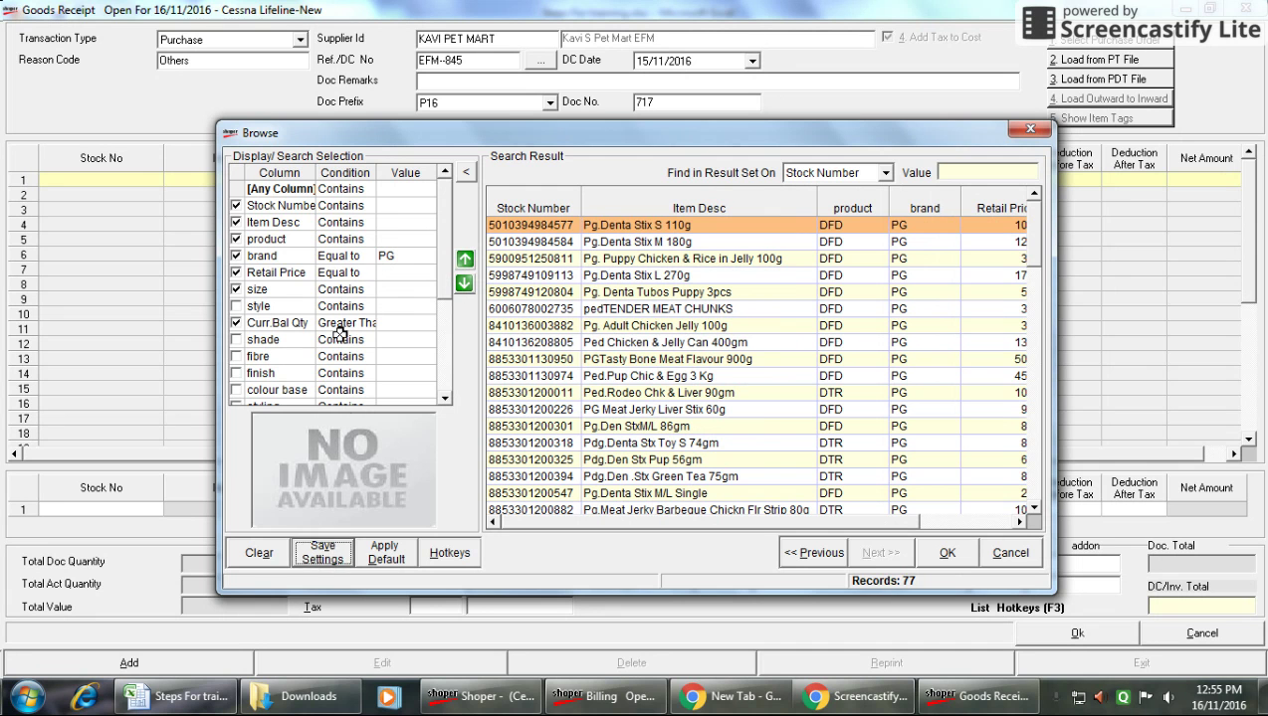
Filter descriptions by STAR and load Ped.Starter Mother & Pup 1.2kg onto the receipt line.
left_click(413, 221)
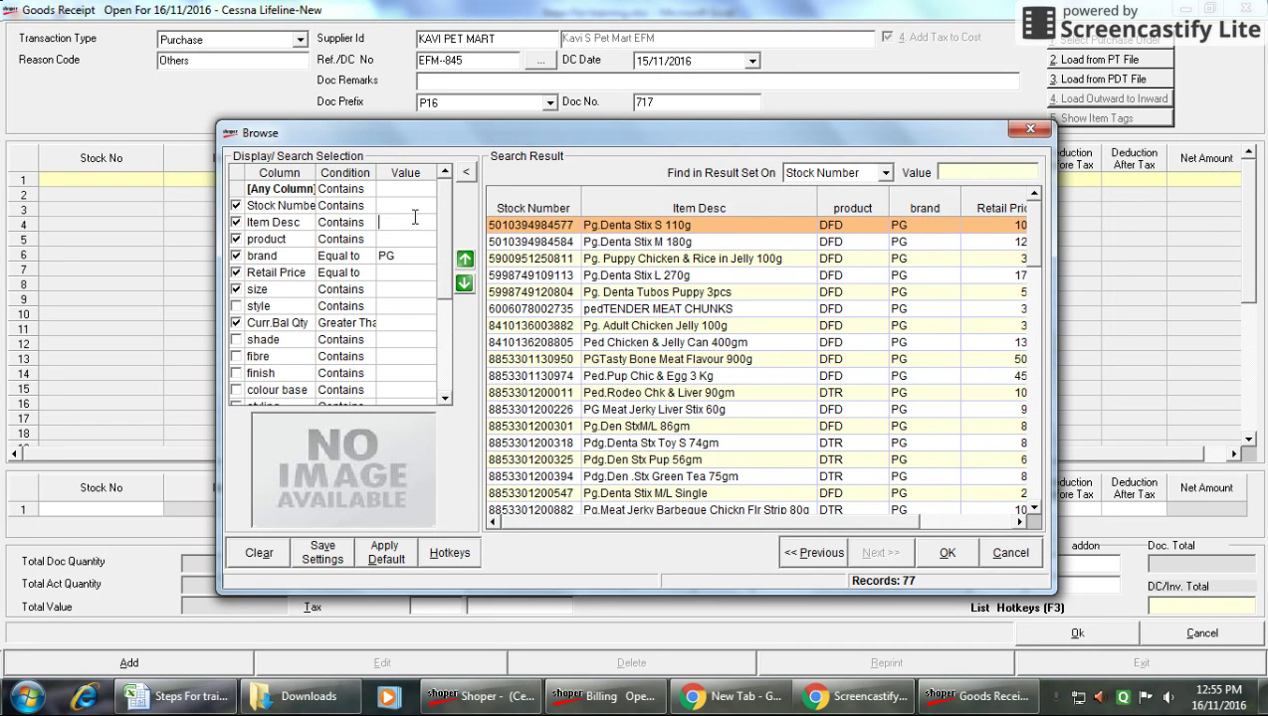
type("STAR")
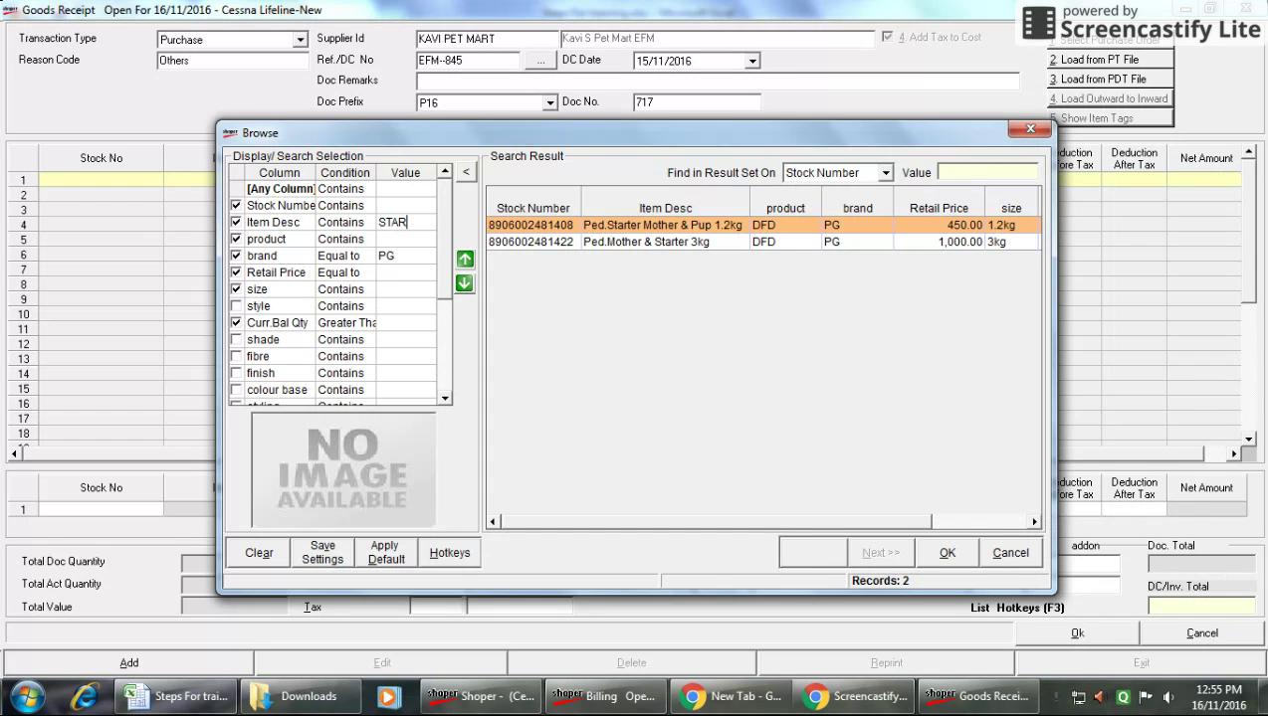
left_click(655, 242)
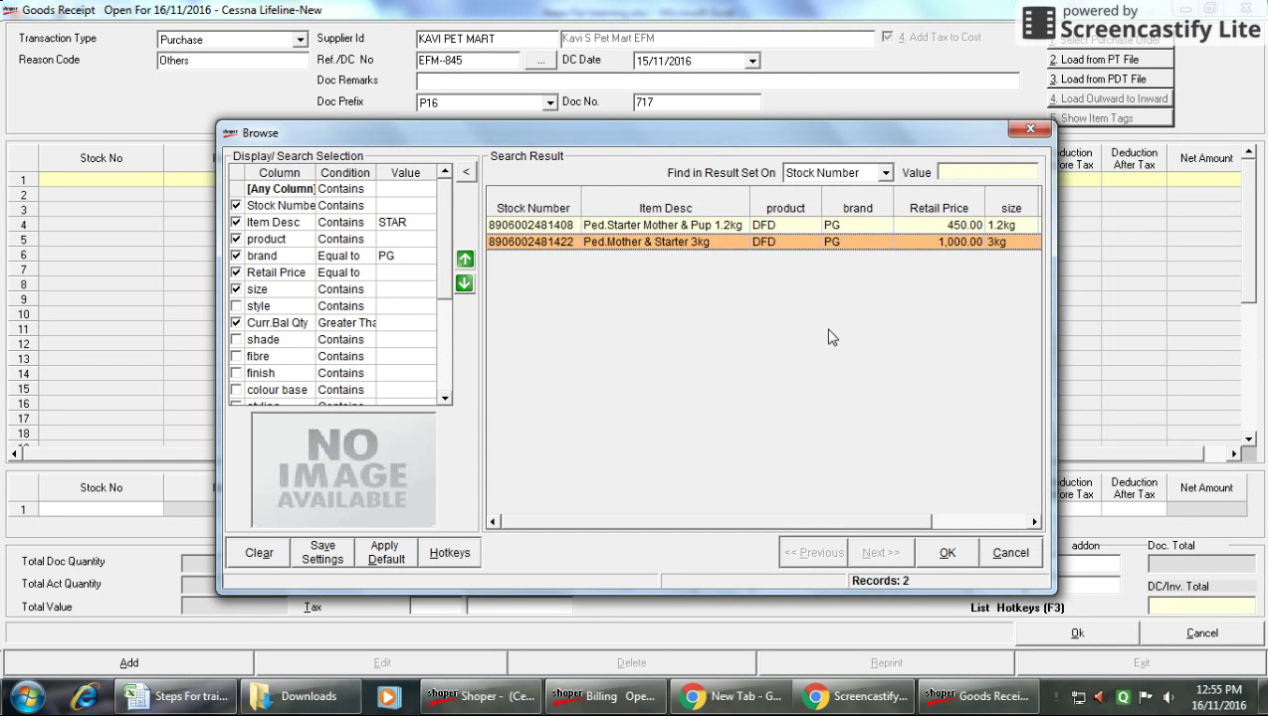
key("Up")
key("Right")
key("Right")
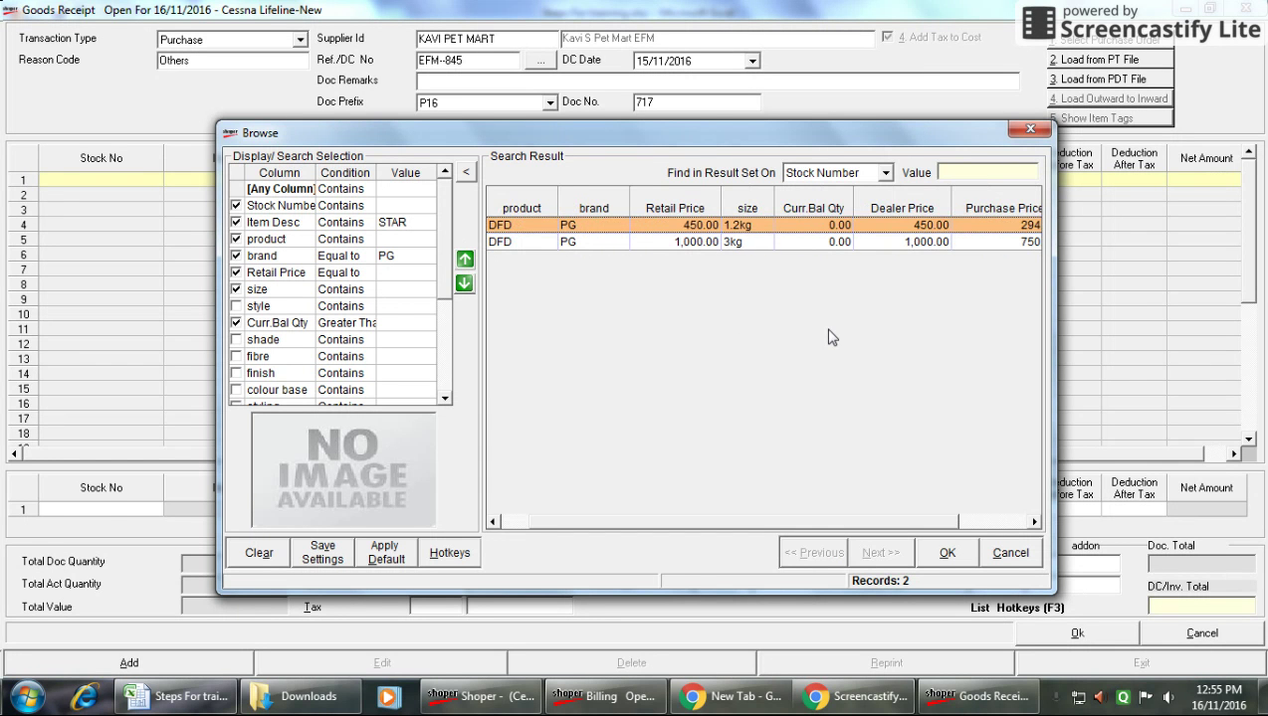
key("Return")
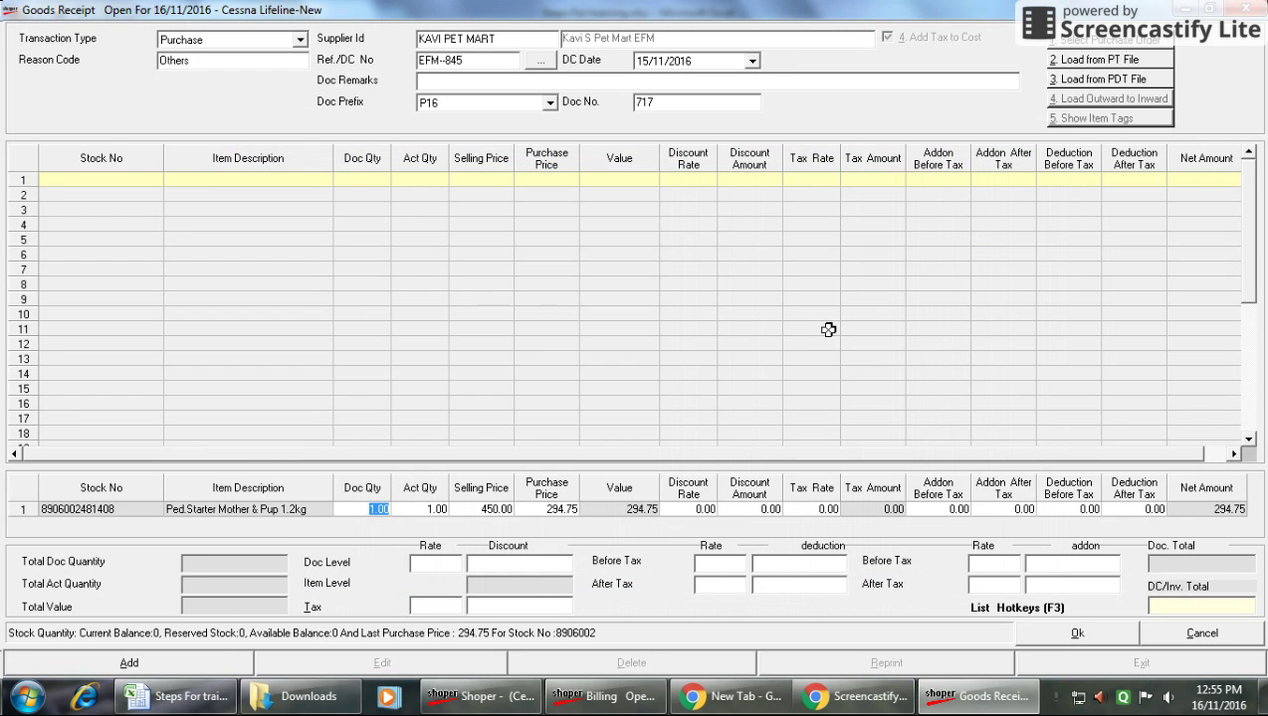
Receive 6 units of Ped.Starter Mother & Pup 1.2kg at 293.22, totalling 1759.32.
type("6")
key("Return")
key("Return")
key("Return")
left_click(192, 696)
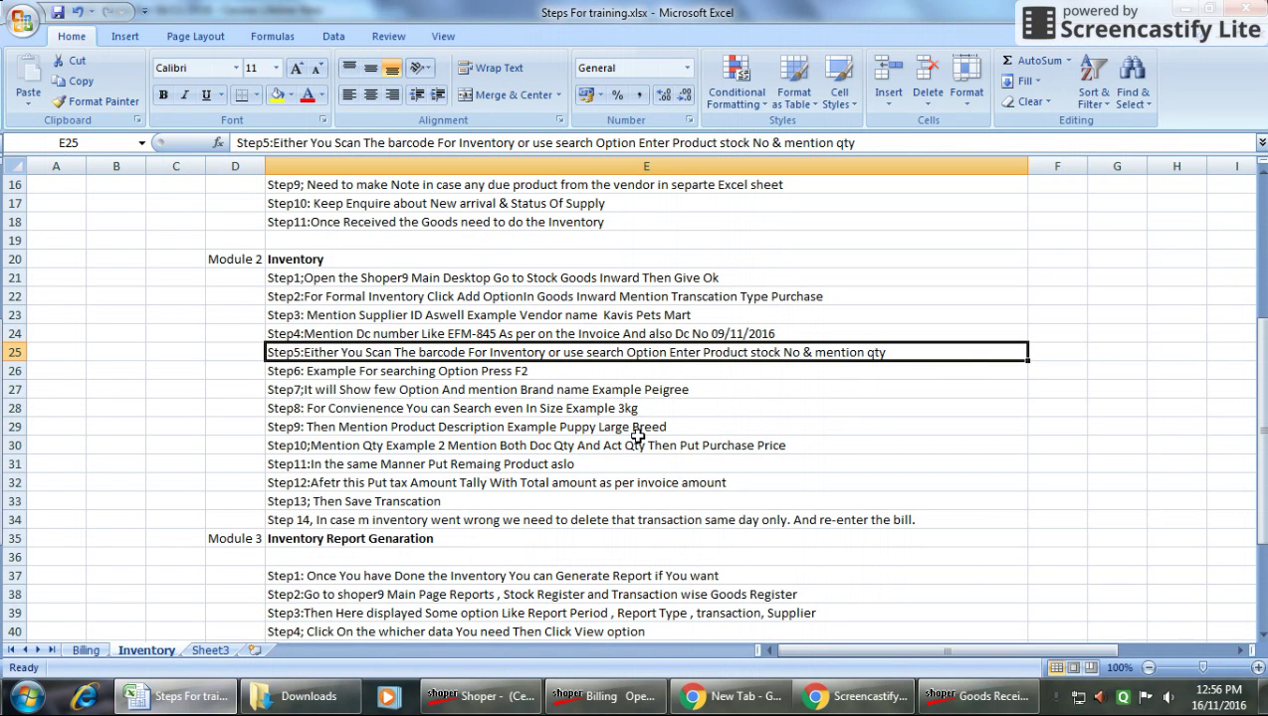
key("alt+Tab")
key("alt+Tab")
key("alt+Tab")
type("2")
key("Return")
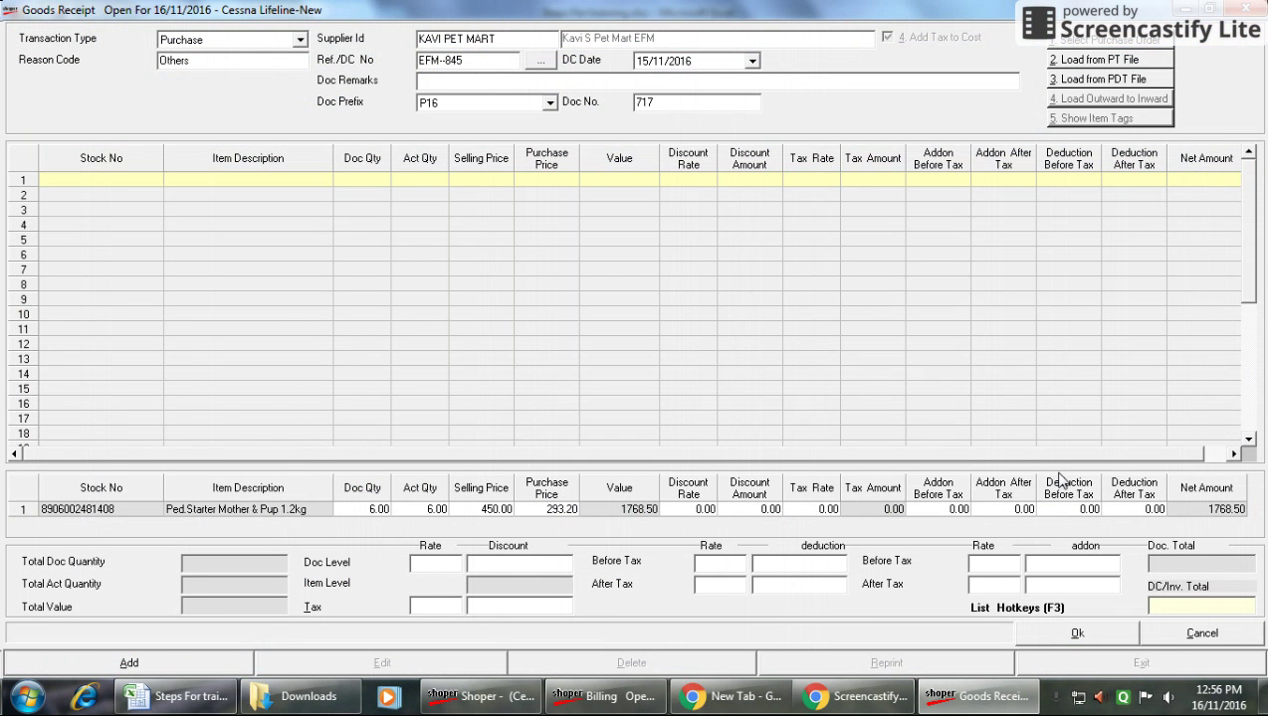
key("Return")
key("Return")
key("Return")
key("Return")
key("Return")
key("Return")
key("Return")
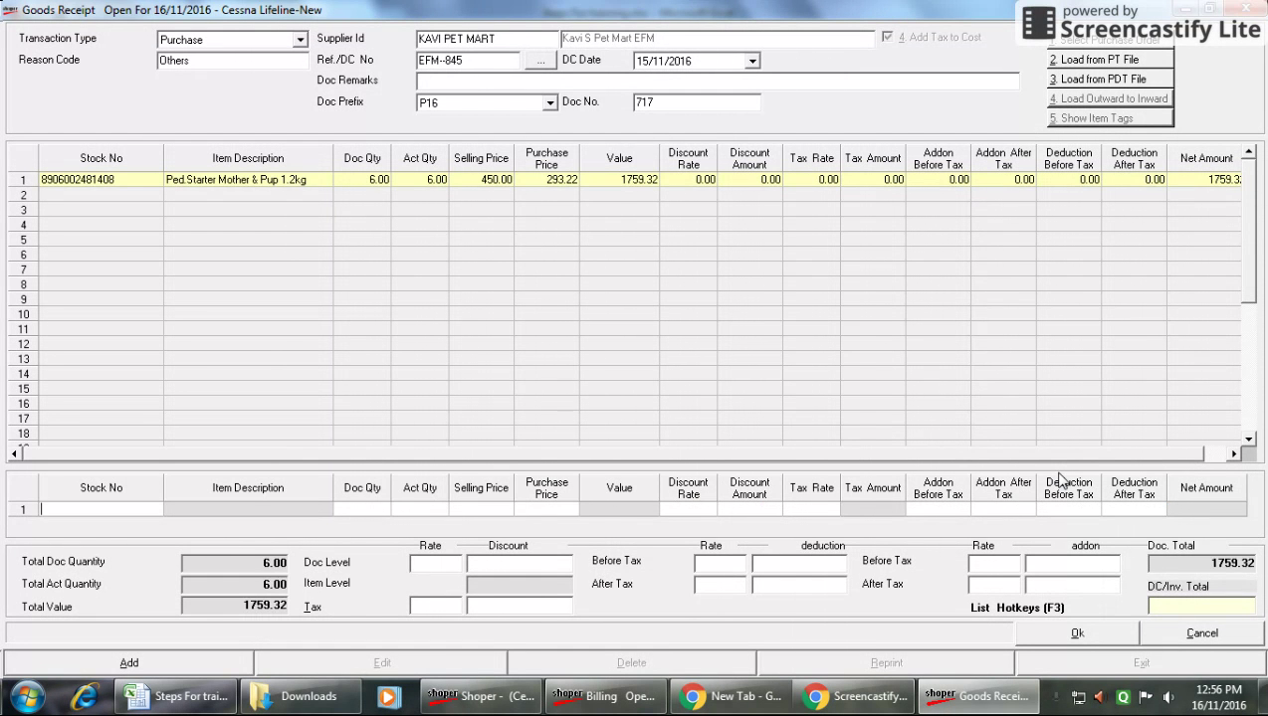
Check the next searching step in the training sheet and reopen the product Browse list.
key("alt+Tab")
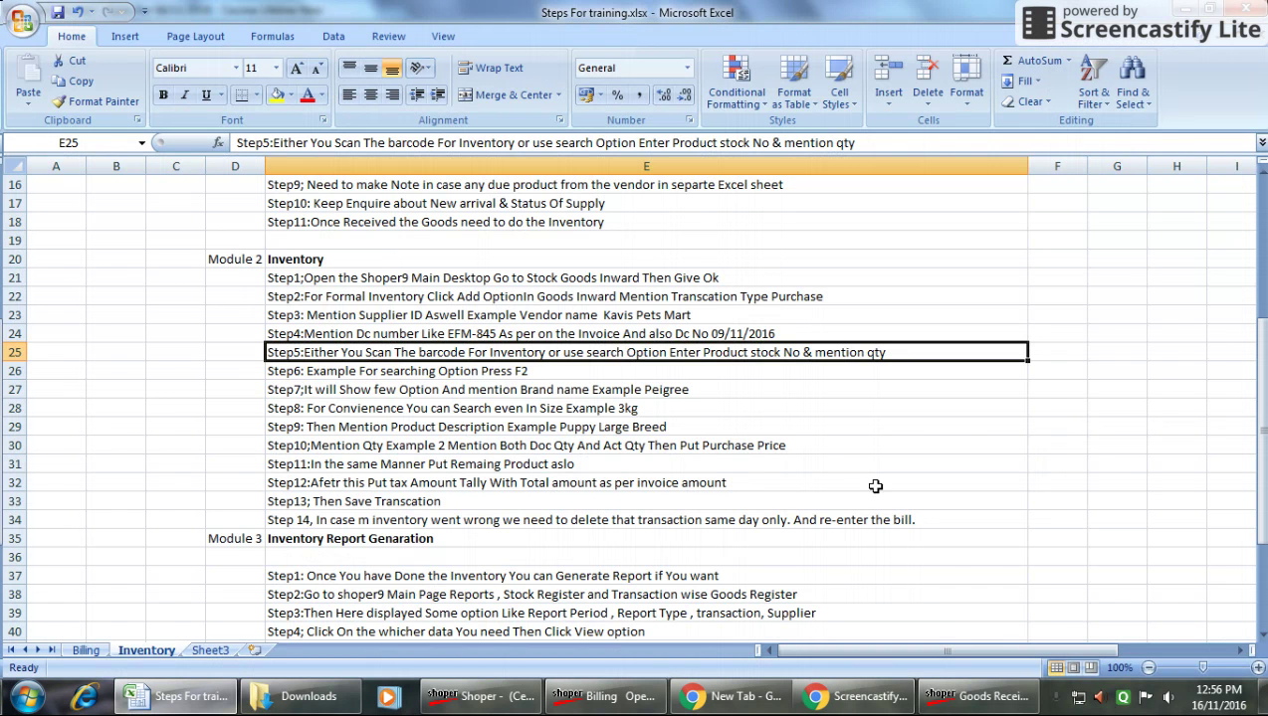
left_click(408, 370)
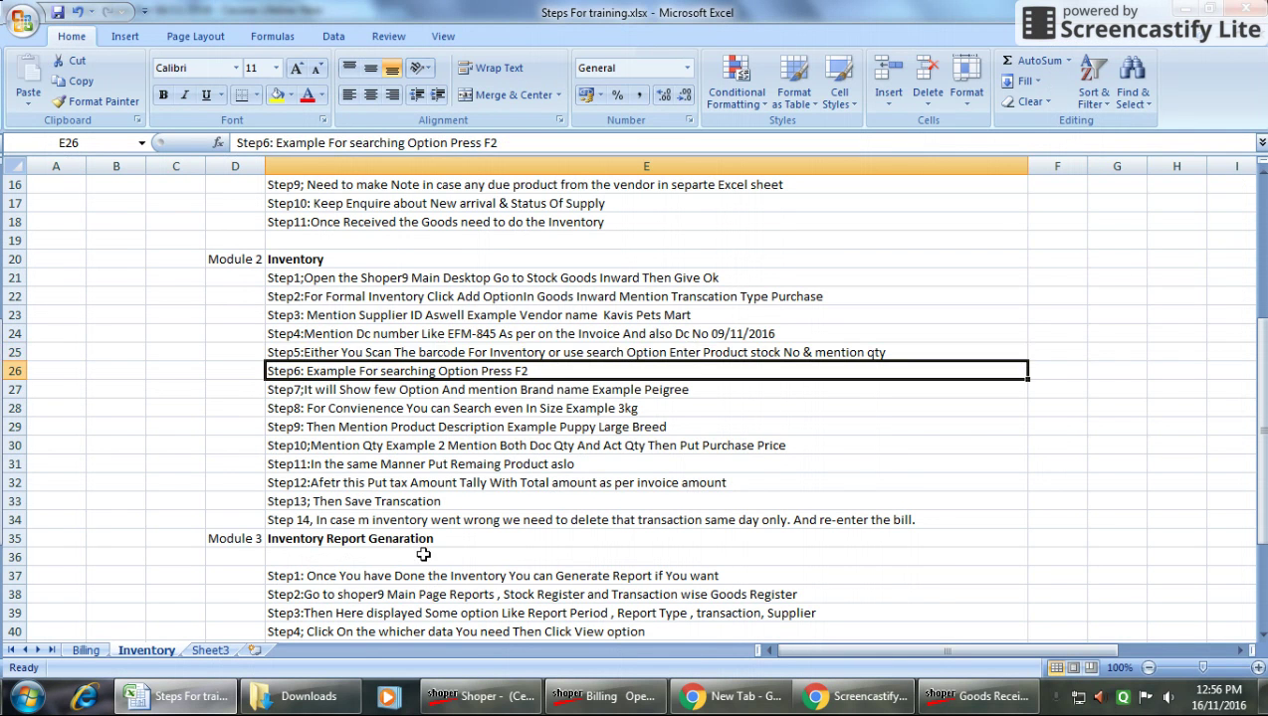
key("alt+Tab")
key("F2")
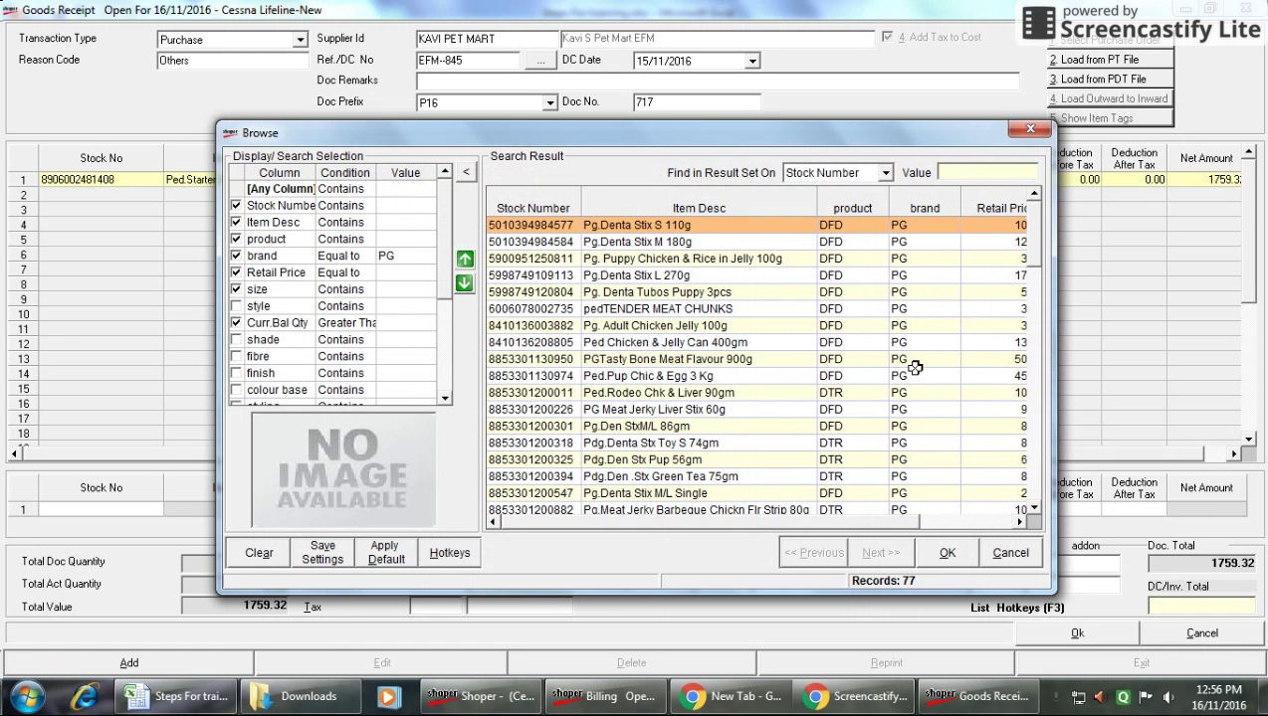
Search MILK and add Ped.Pup Chiken & Milk 3Kg: 4 units at 372.23, total 3248.24.
type("MILK")
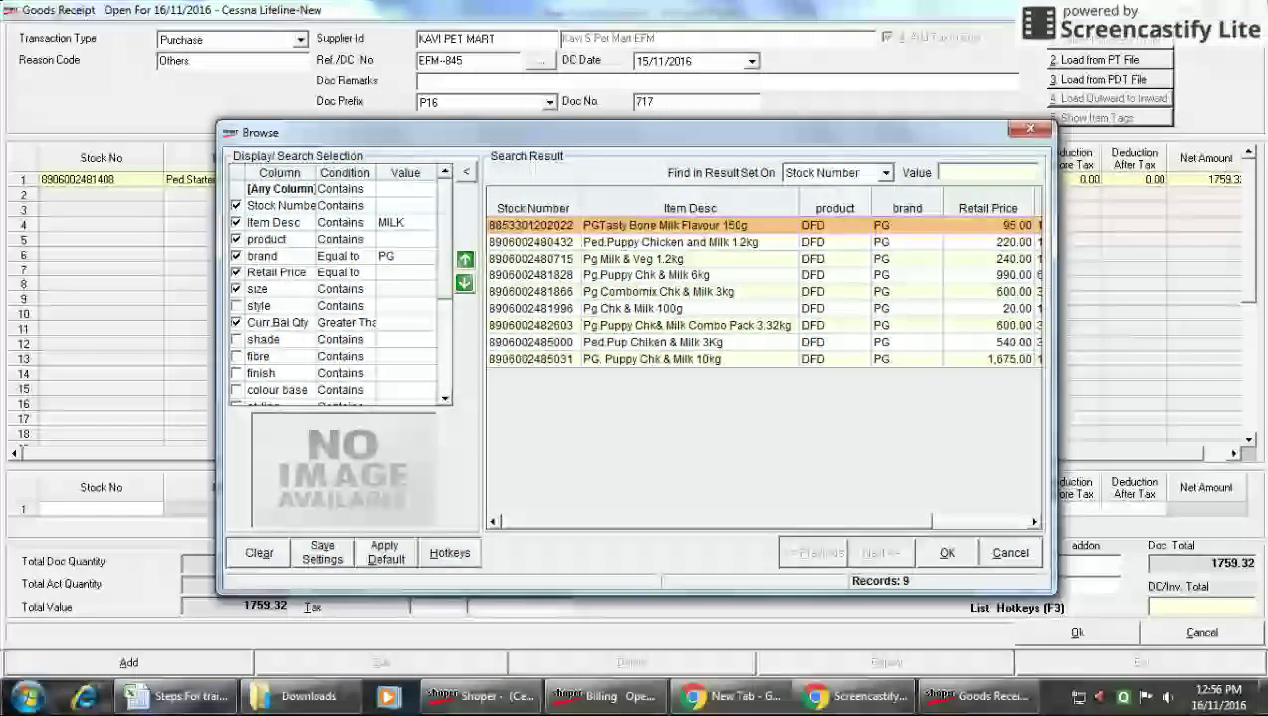
left_click(722, 308)
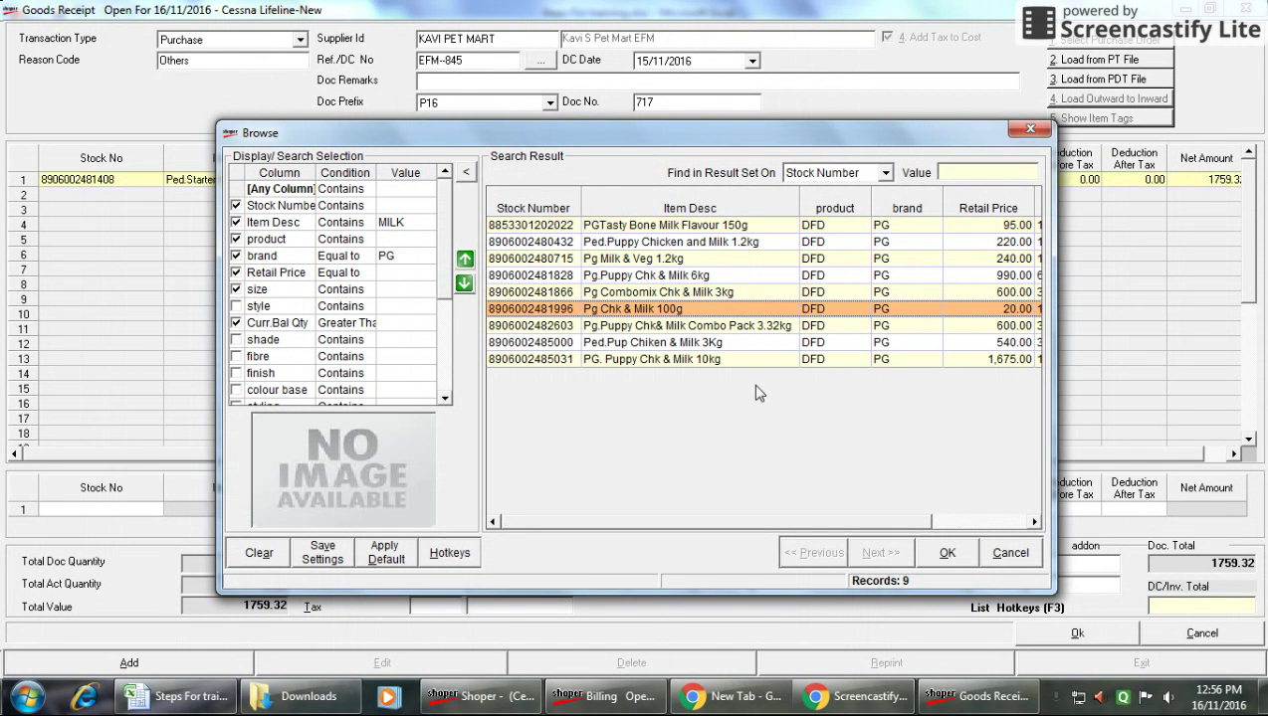
key("Up")
key("Up")
key("Up")
key("Up")
key("Up")
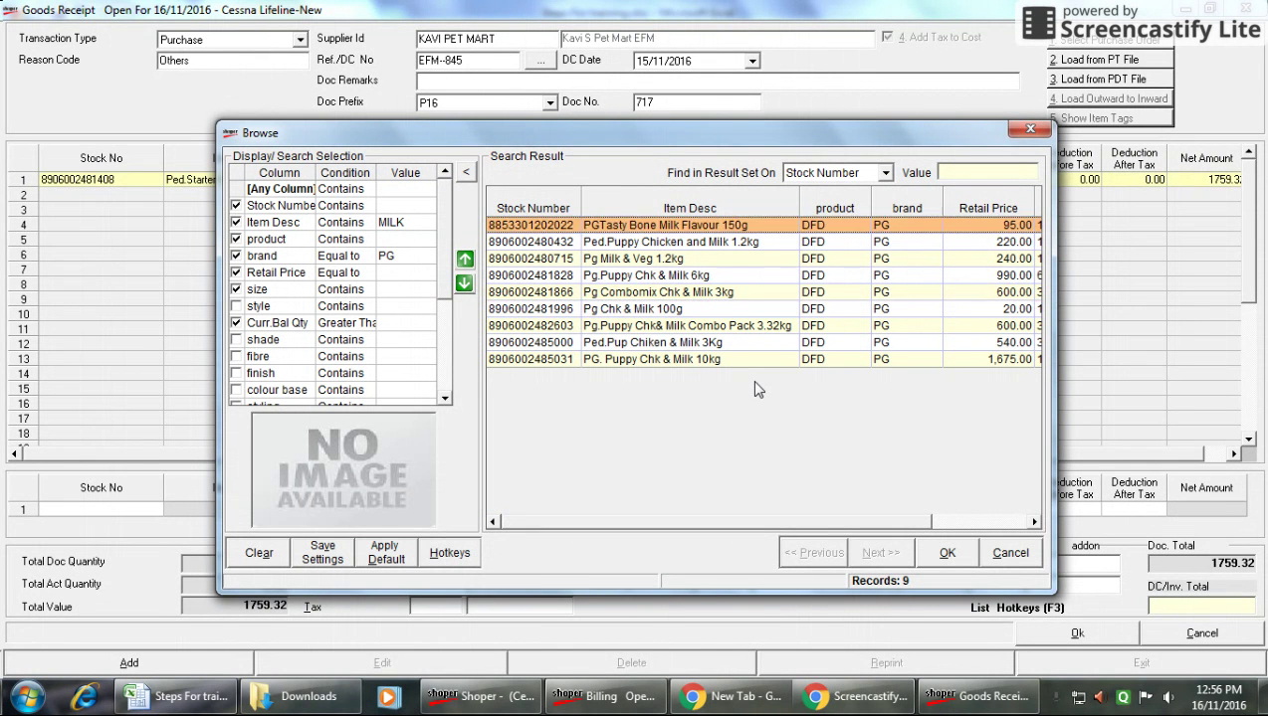
key("Down")
key("Down")
key("Down")
key("Down")
key("Down")
key("Down")
key("Down")
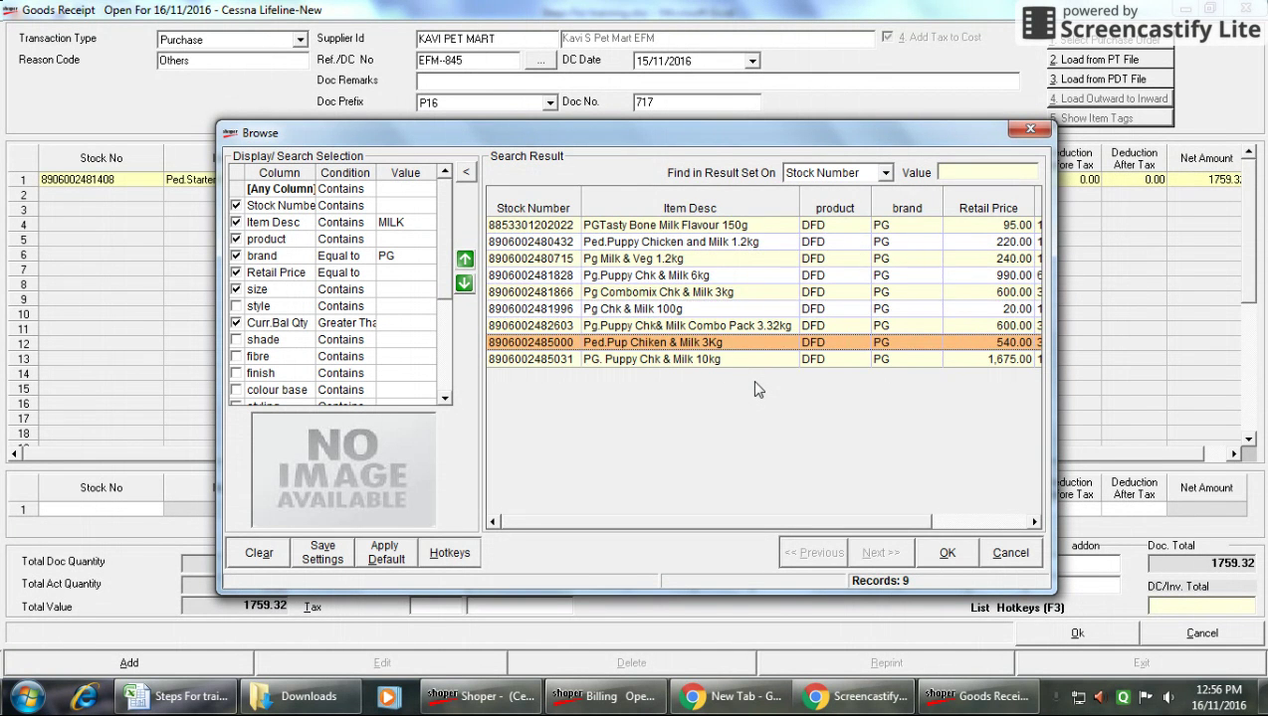
key("Right")
key("Right")
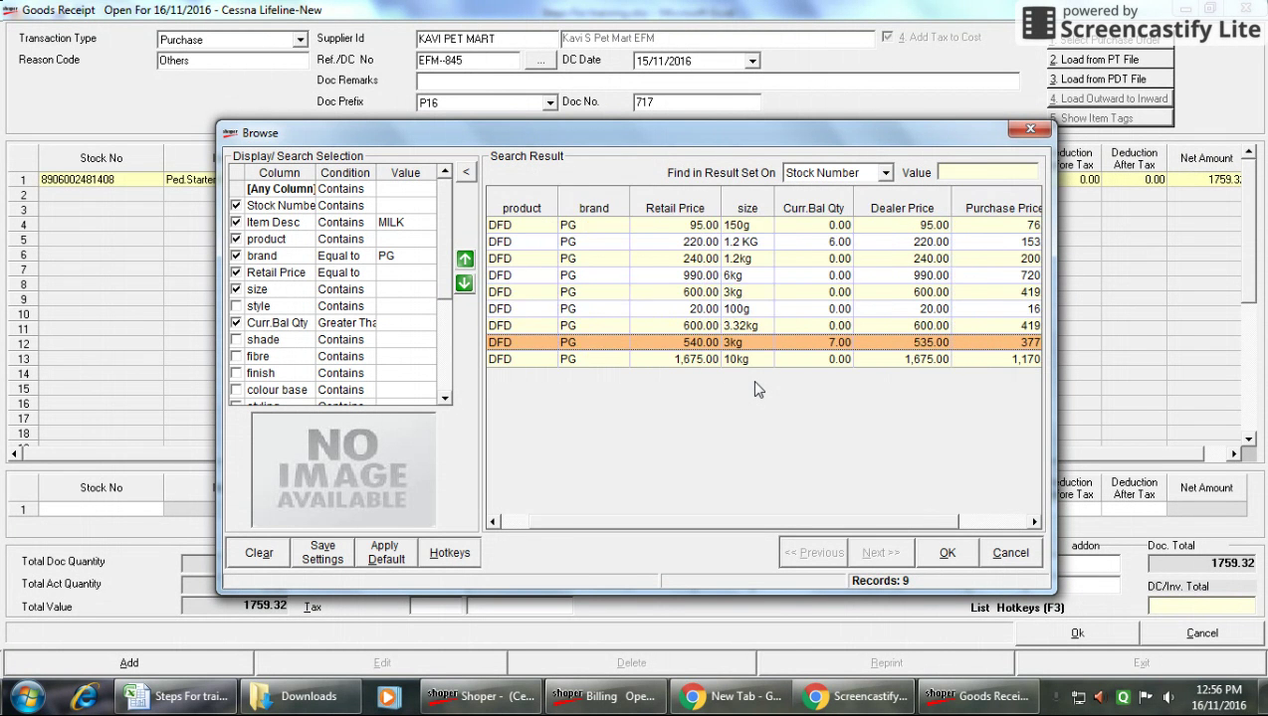
key("Left")
key("Left")
key("Right")
key("Right")
key("Return")
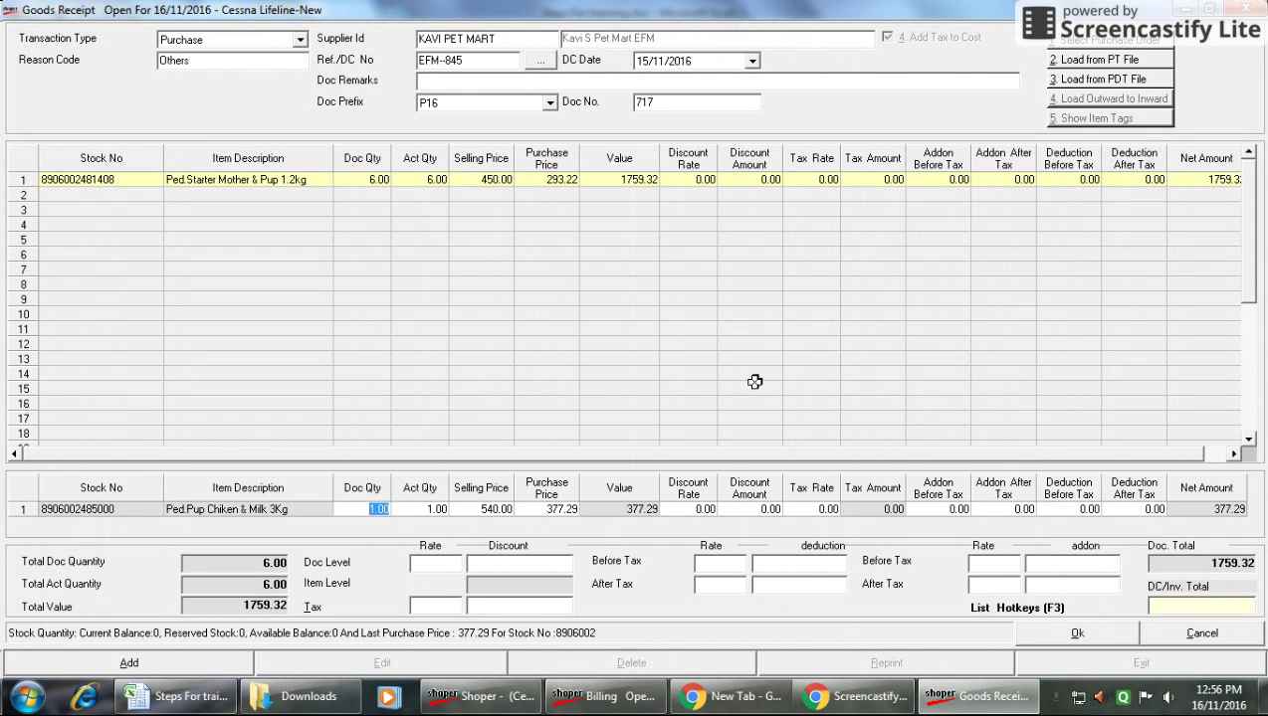
type("4")
key("Return")
key("Return")
key("Return")
type("3")
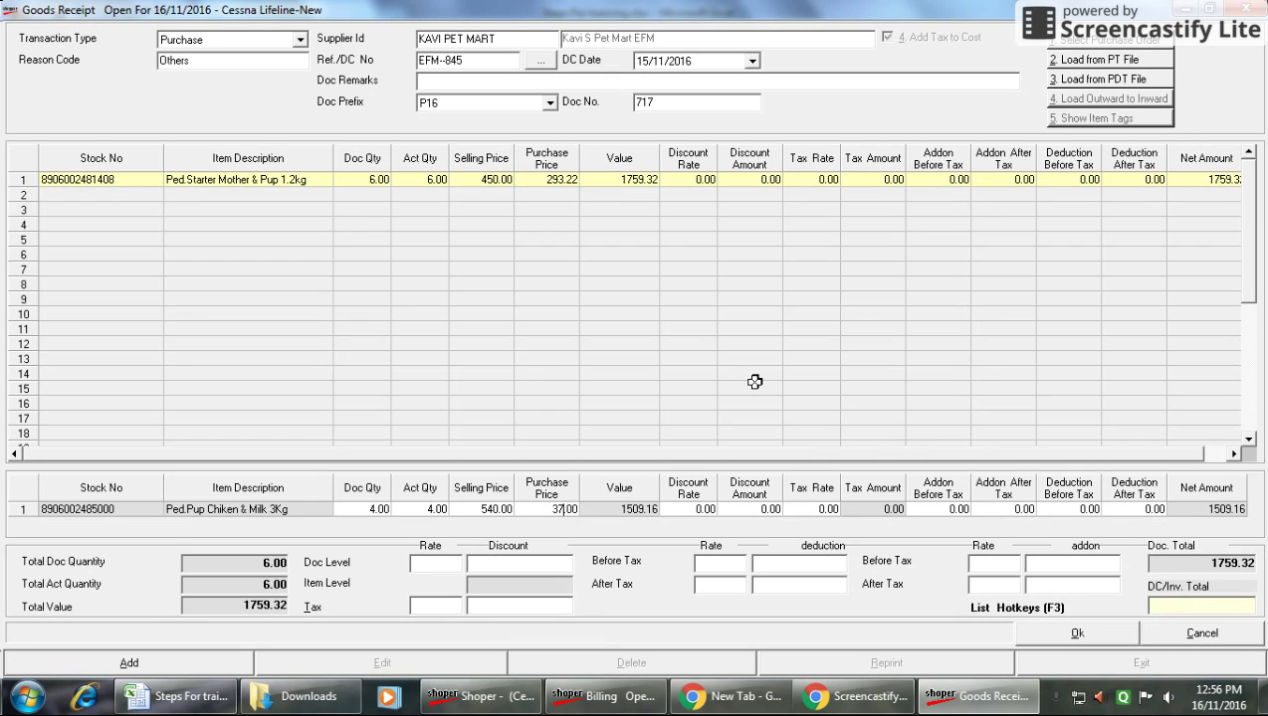
type("72.23")
key("Return")
key("Return")
key("Return")
key("Return")
key("Return")
key("Return")
key("Return")
key("Return")
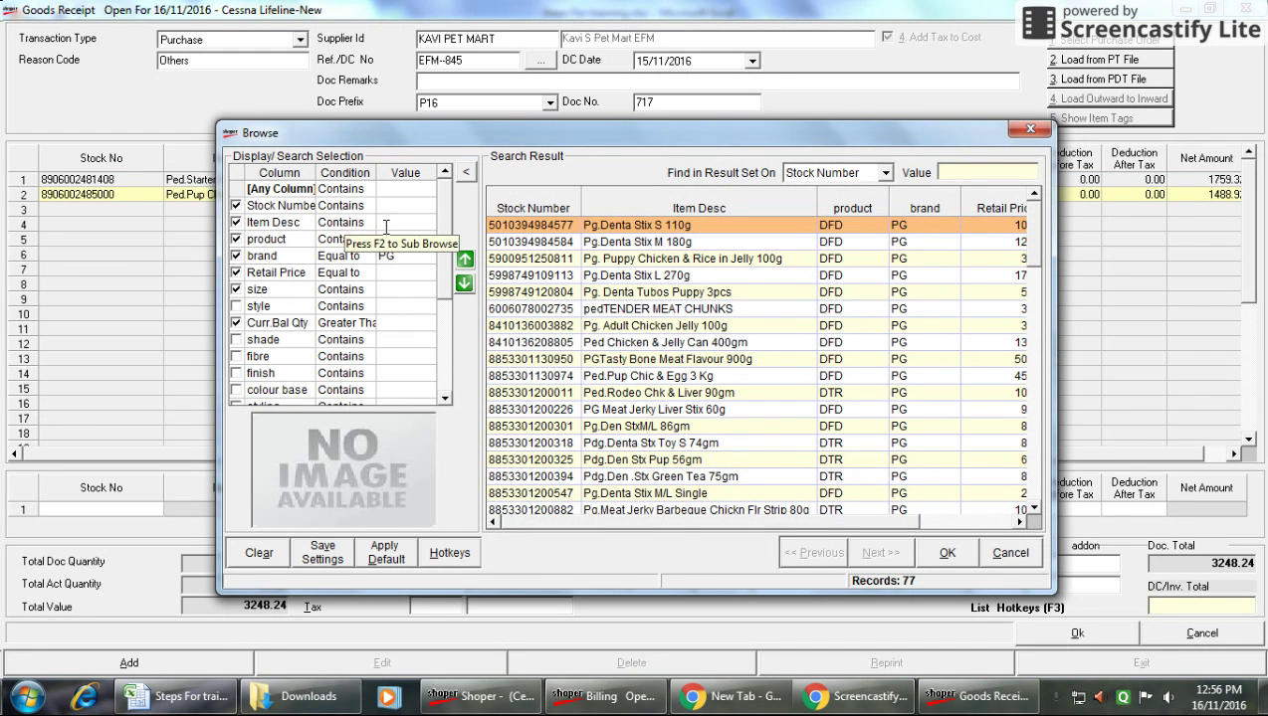
Find Pg.Denta Stix S 110g by description and receive 10 units at 62.00, value 620.00.
left_click(386, 227)
type("DENAT")
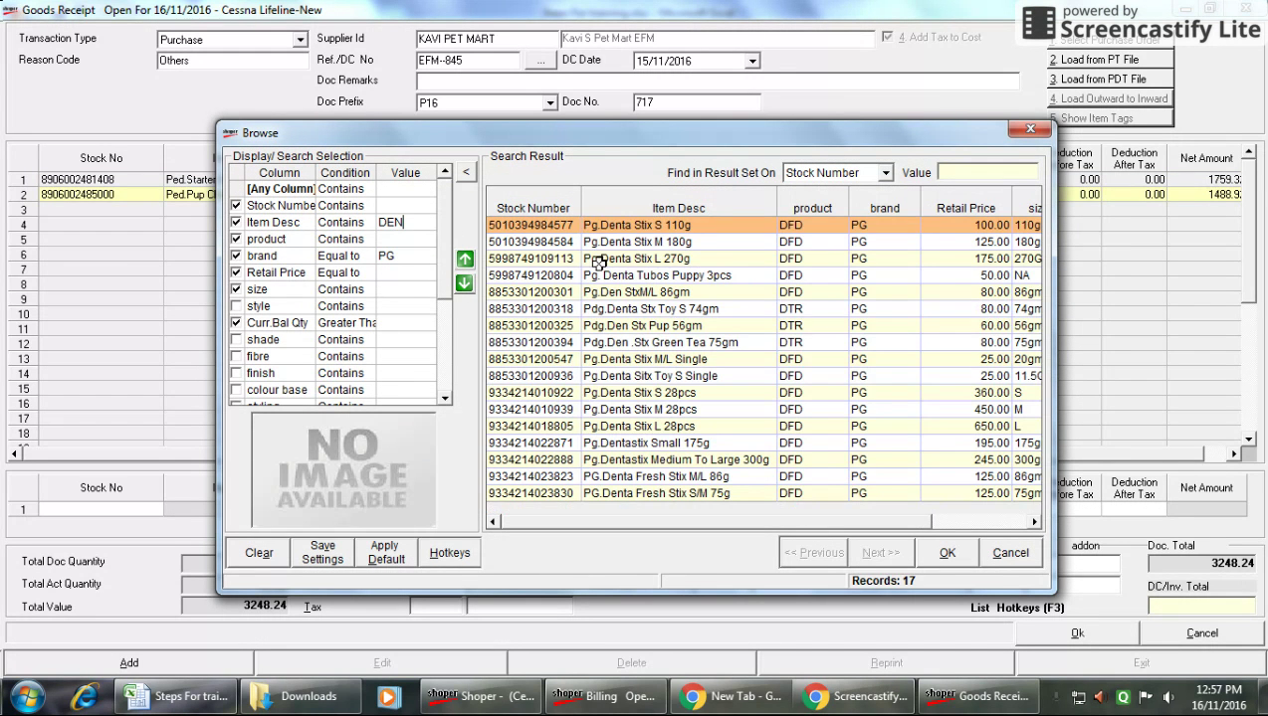
double_click(647, 226)
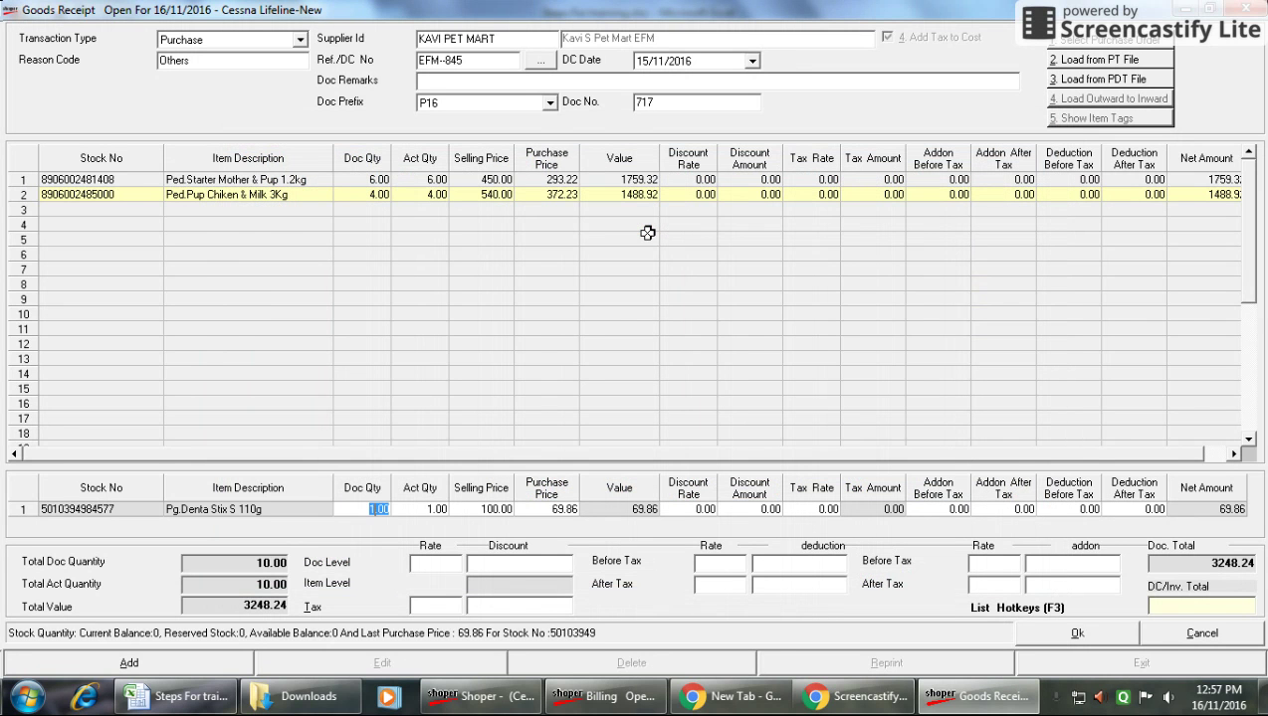
type("10")
key("Return")
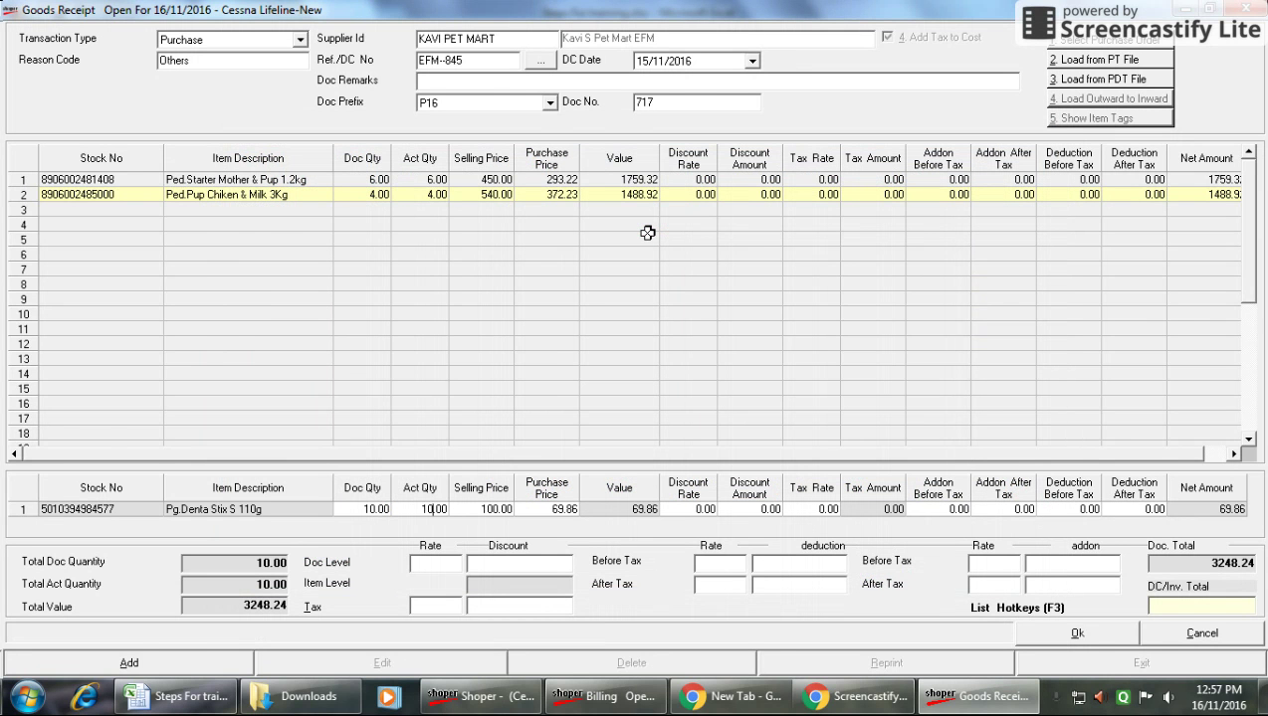
key("Return")
type("62")
key("Return")
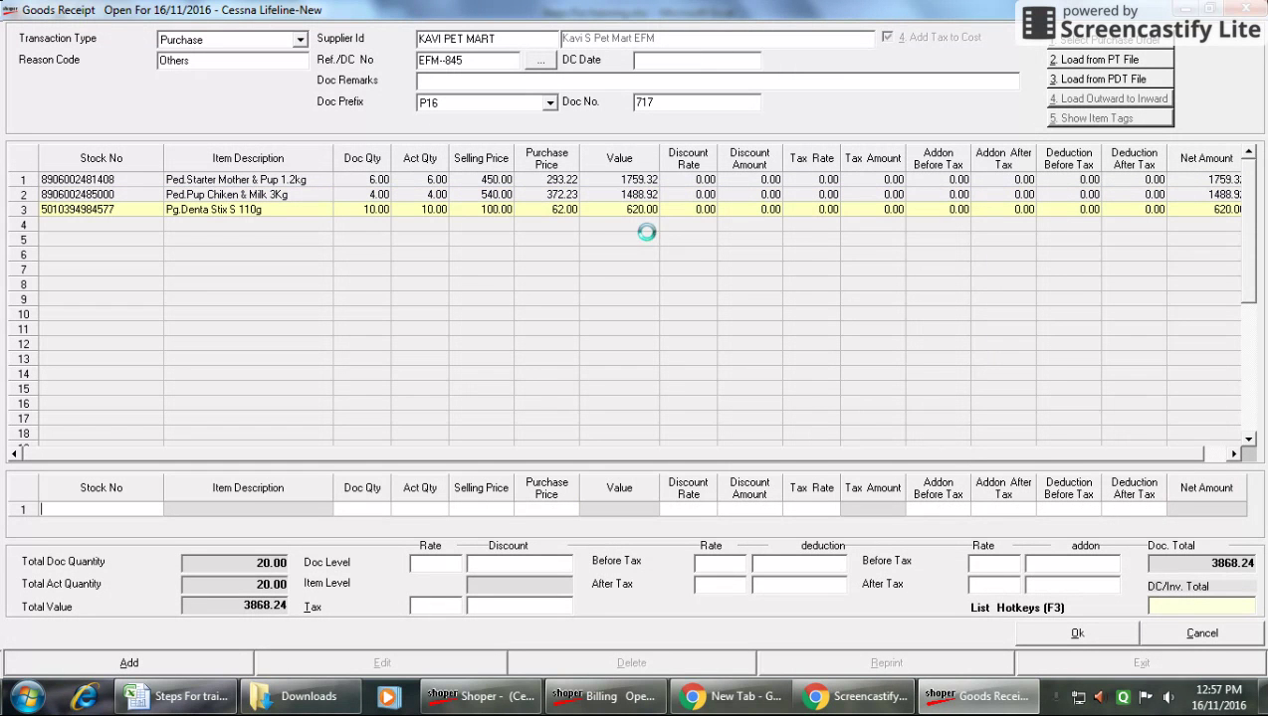
Filter products to brand WS and 3kg, and pick Whiskas Mackerel 3kg.
key("F2")
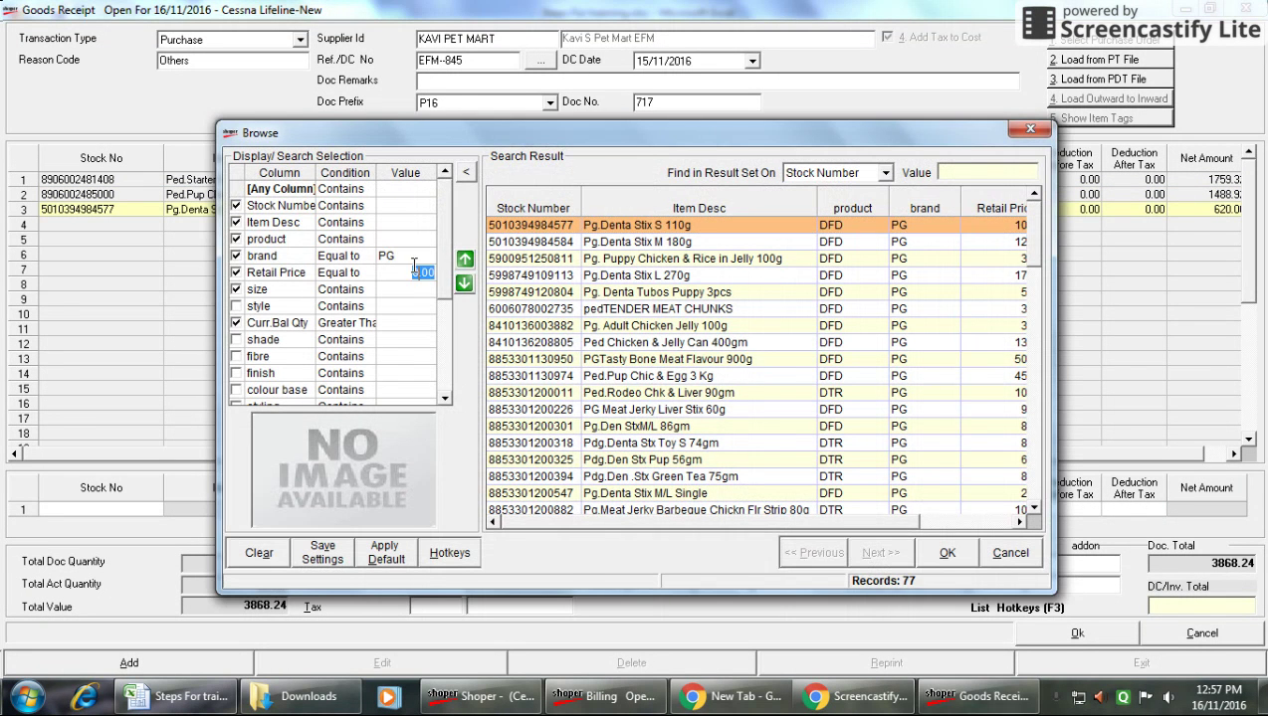
left_click(407, 261)
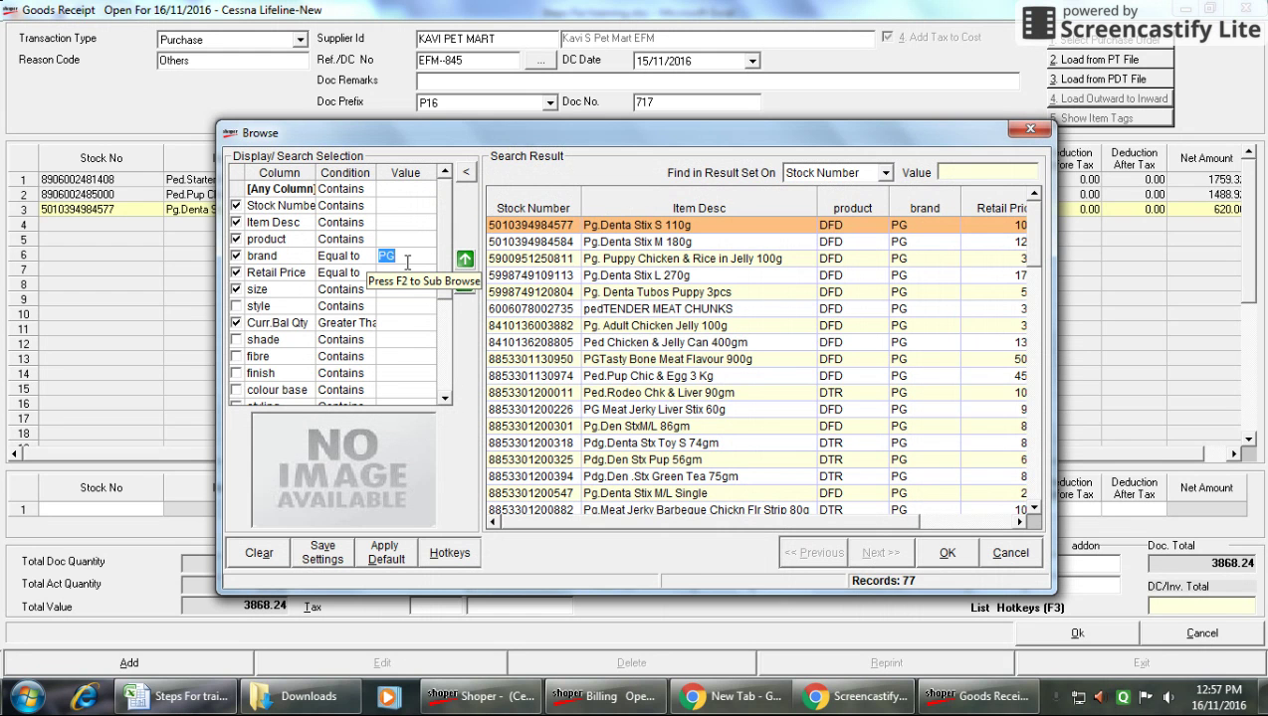
type("WS")
key("Return")
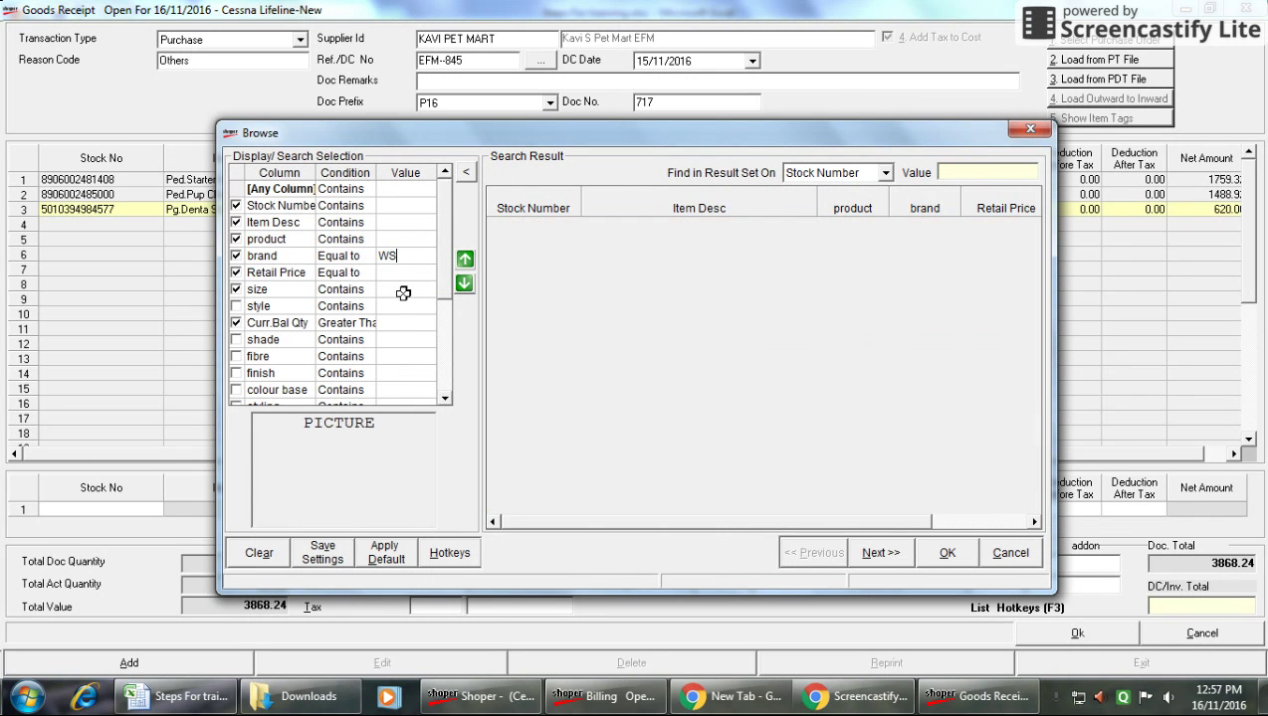
left_click(388, 222)
type("MACH")
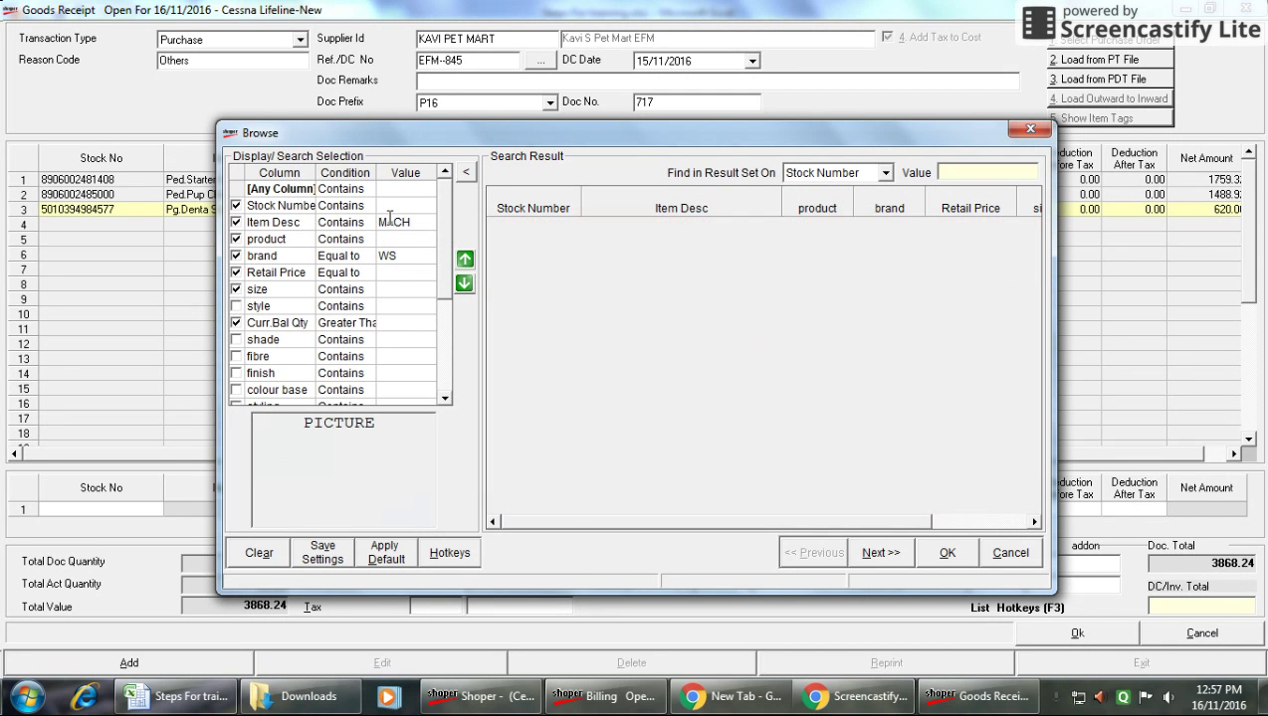
key("BackSpace")
key("BackSpace")
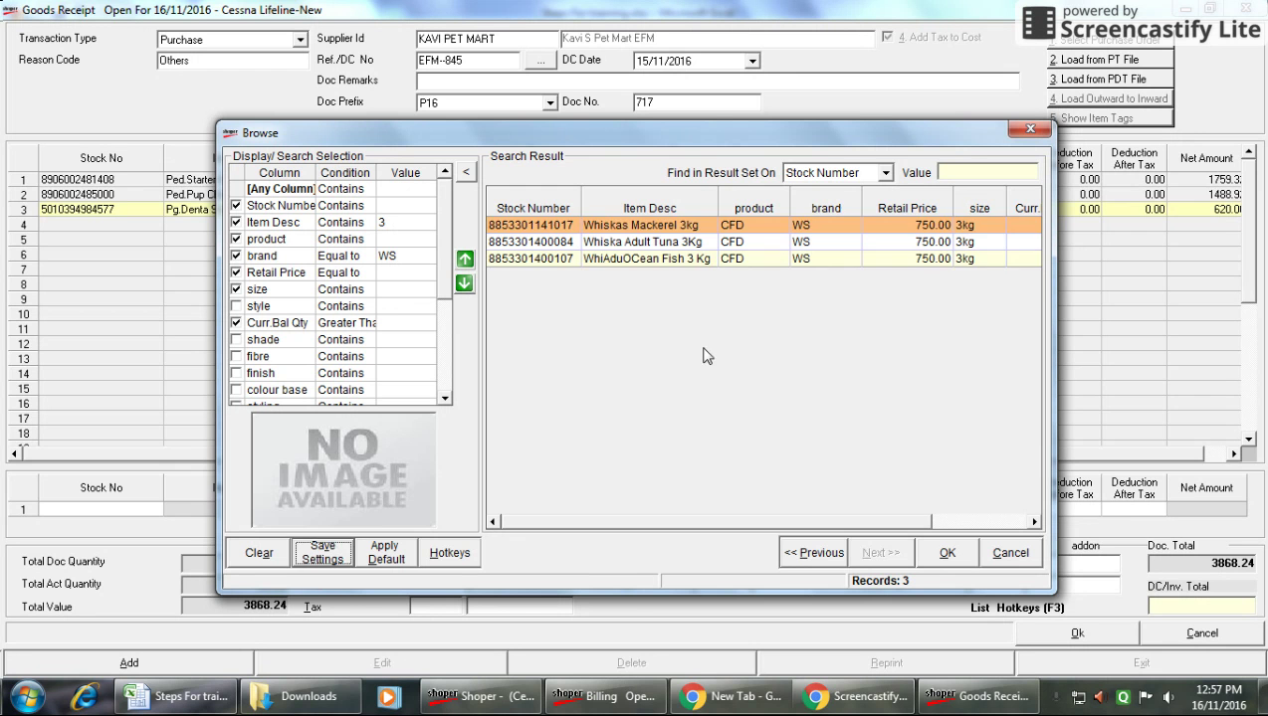
left_click(690, 259)
key("Up")
key("Up")
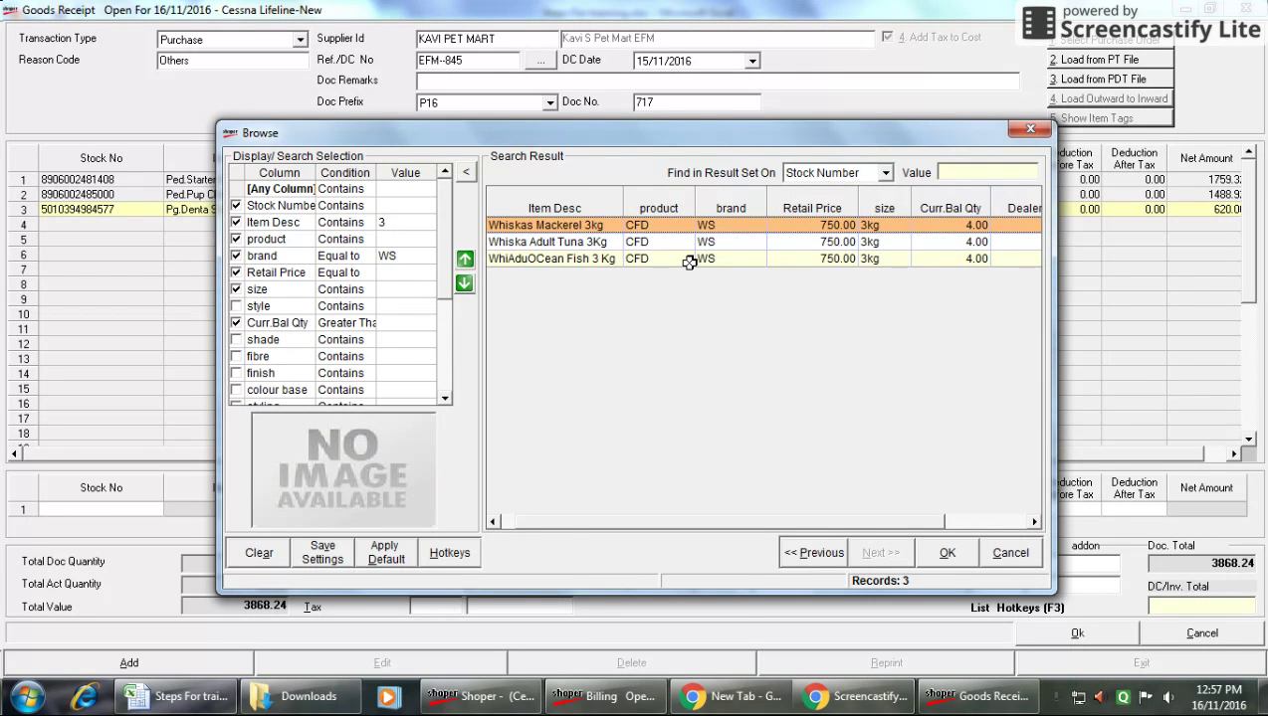
key("Return")
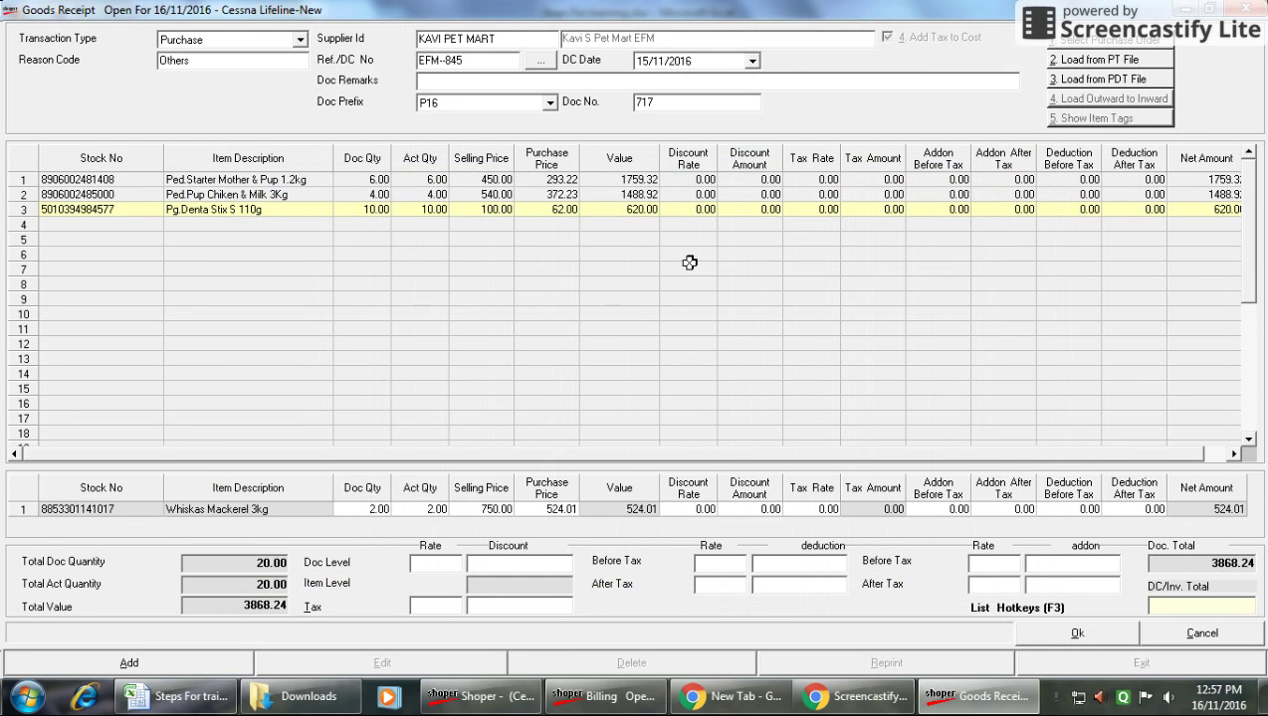
Post Whiskas Mackerel 3kg as line 4: 2 units at 524.01, total value 4916.26.
key("Return")
key("Return")
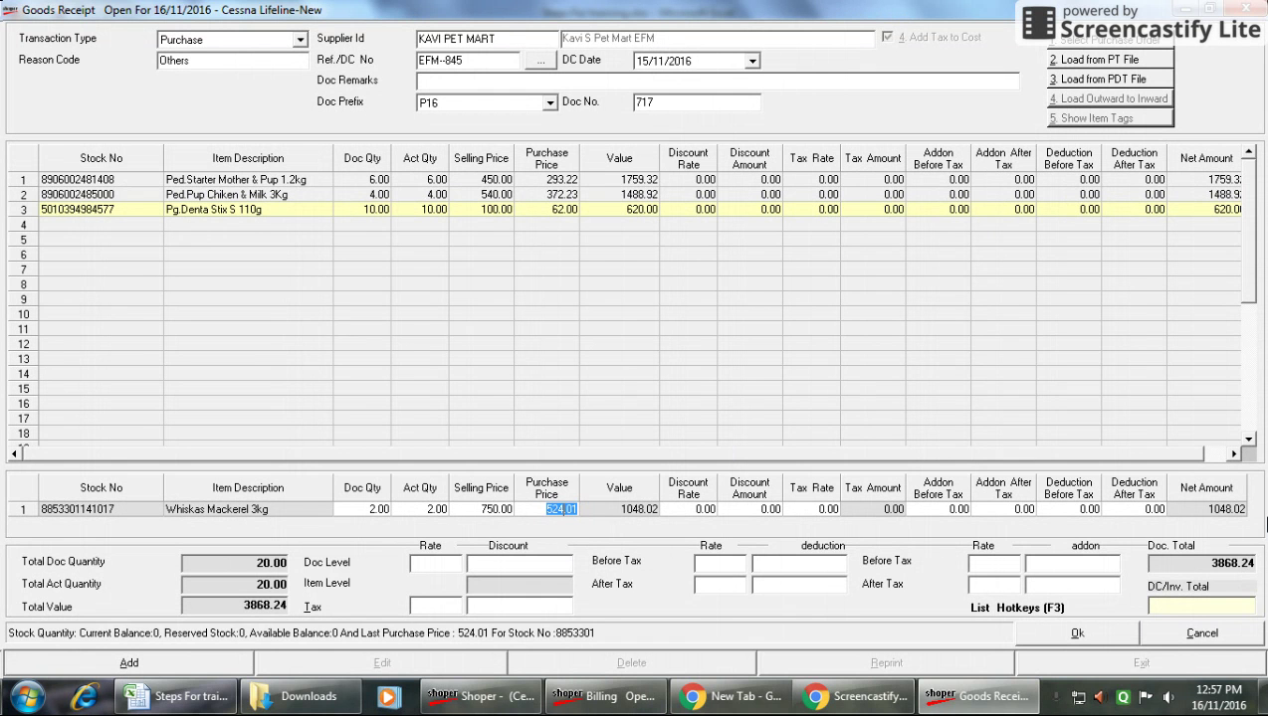
type("5")
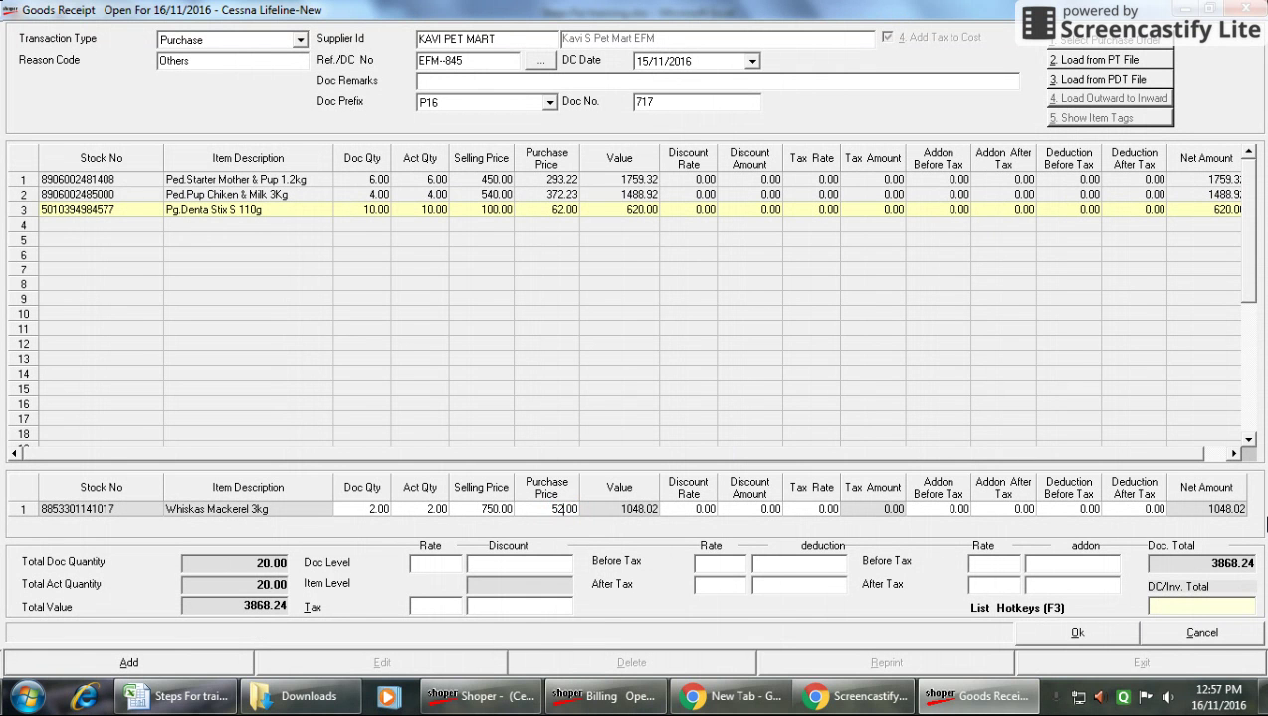
key("BackSpace")
key("Return")
key("Return")
key("Return")
key("Return")
key("Return")
key("Return")
key("Return")
key("Return")
key("Return")
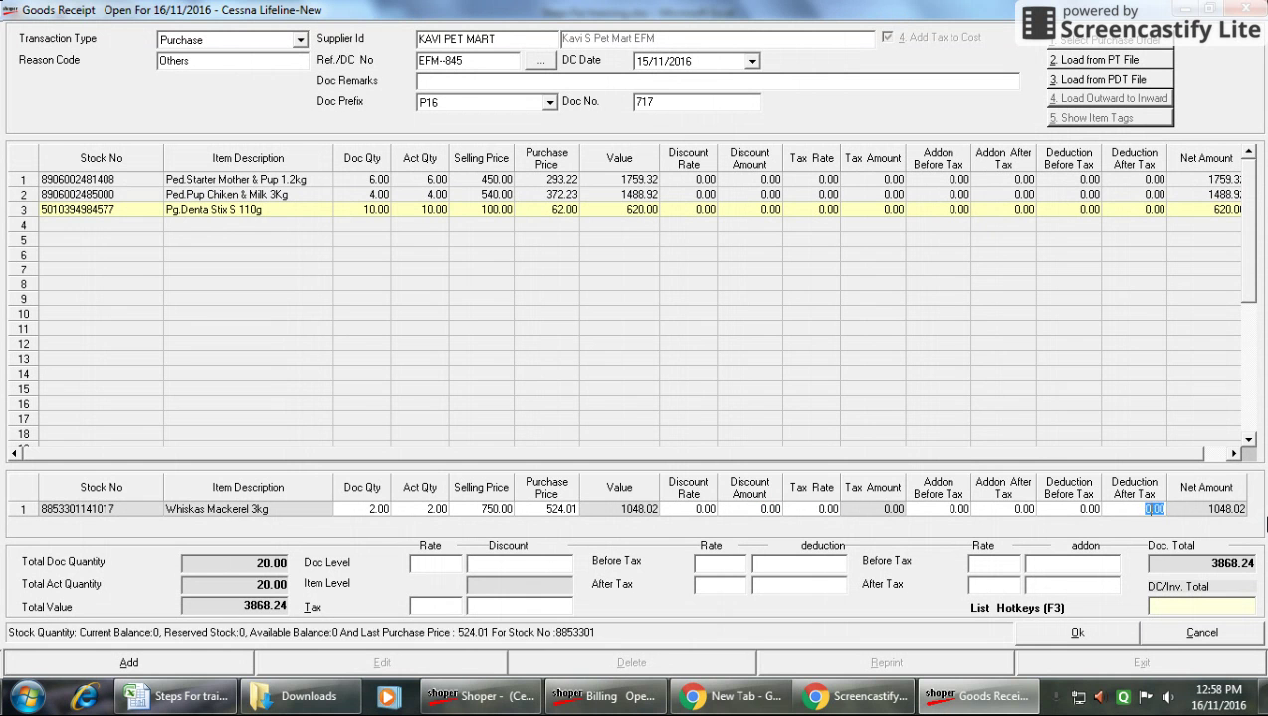
key("Return")
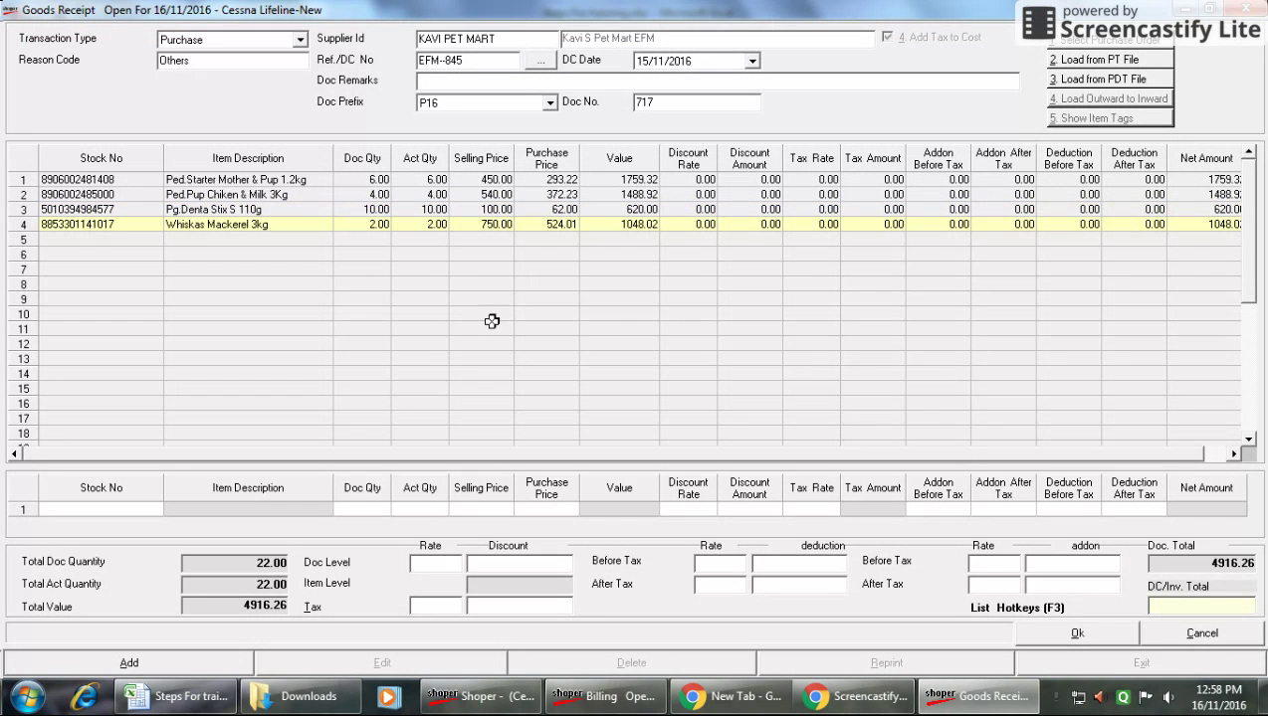
Apply 14.5% tax to all lines, deduct 0.11 after tax, and enter invoice total 5629.00.
left_click(441, 300)
key("Return")
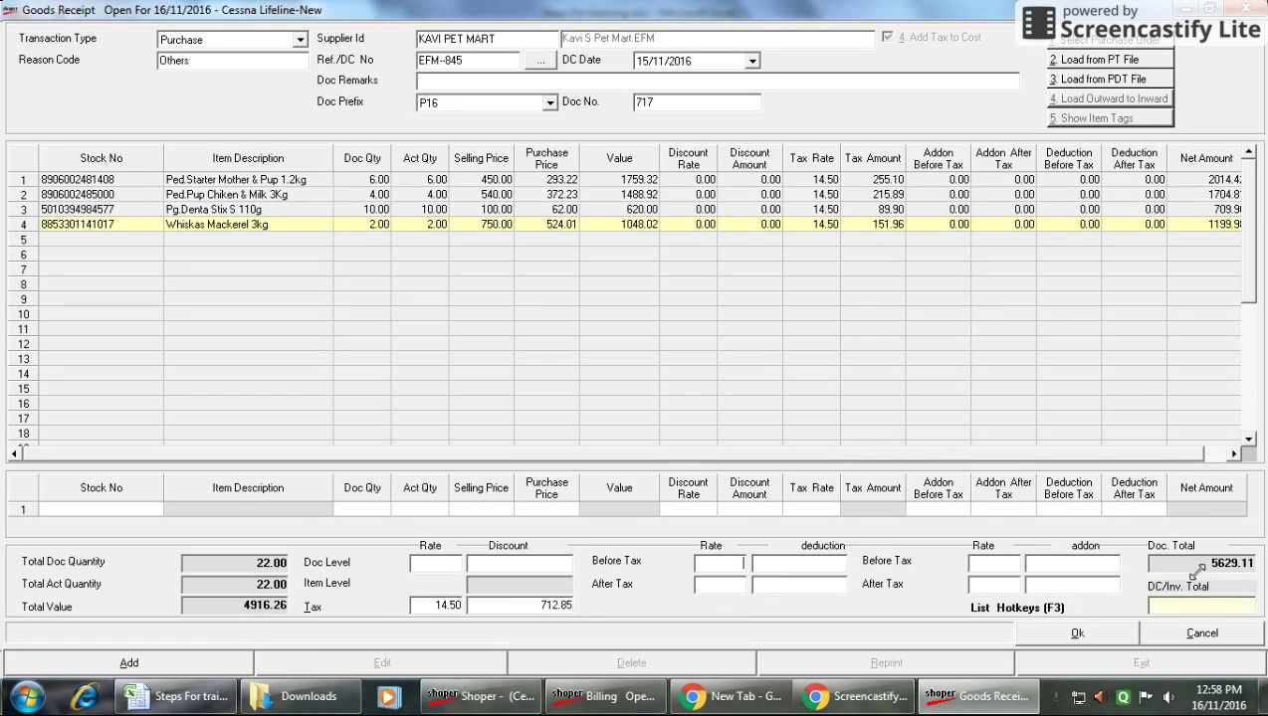
left_click(1090, 589)
type(".11")
key("Tab")
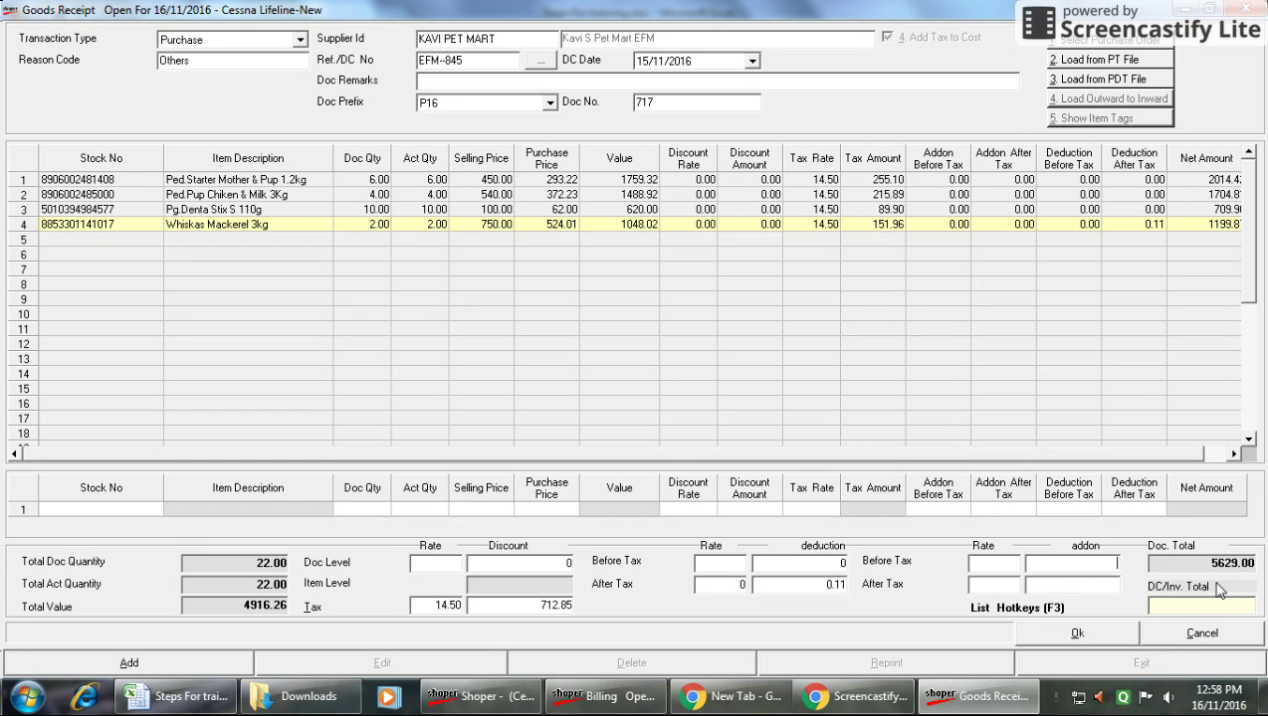
left_click(1227, 606)
type("5629.00")
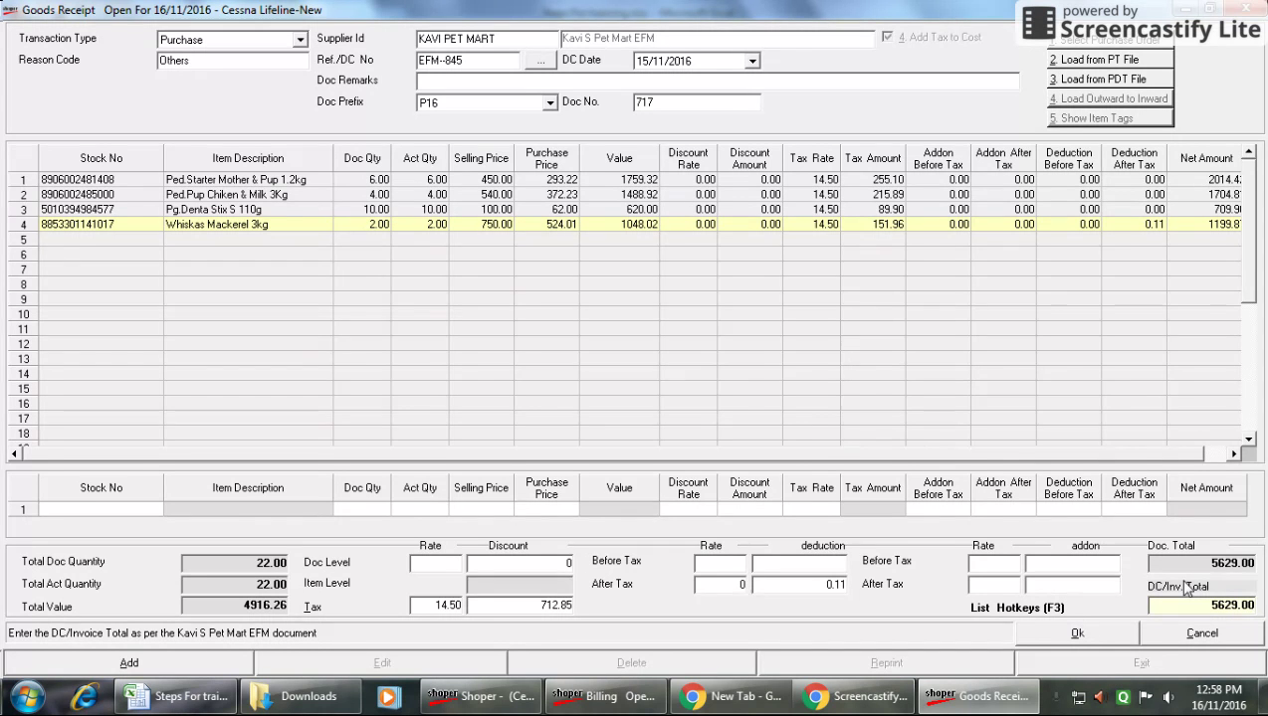
left_click(174, 696)
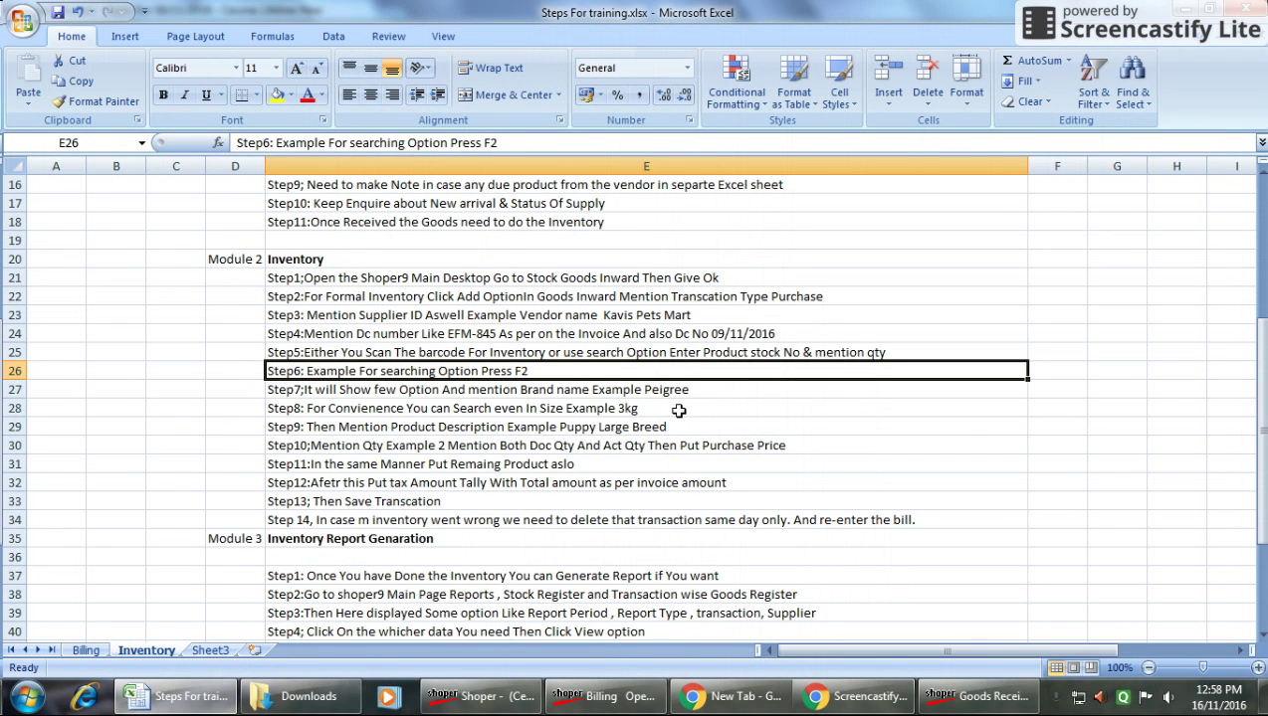
left_click(400, 406)
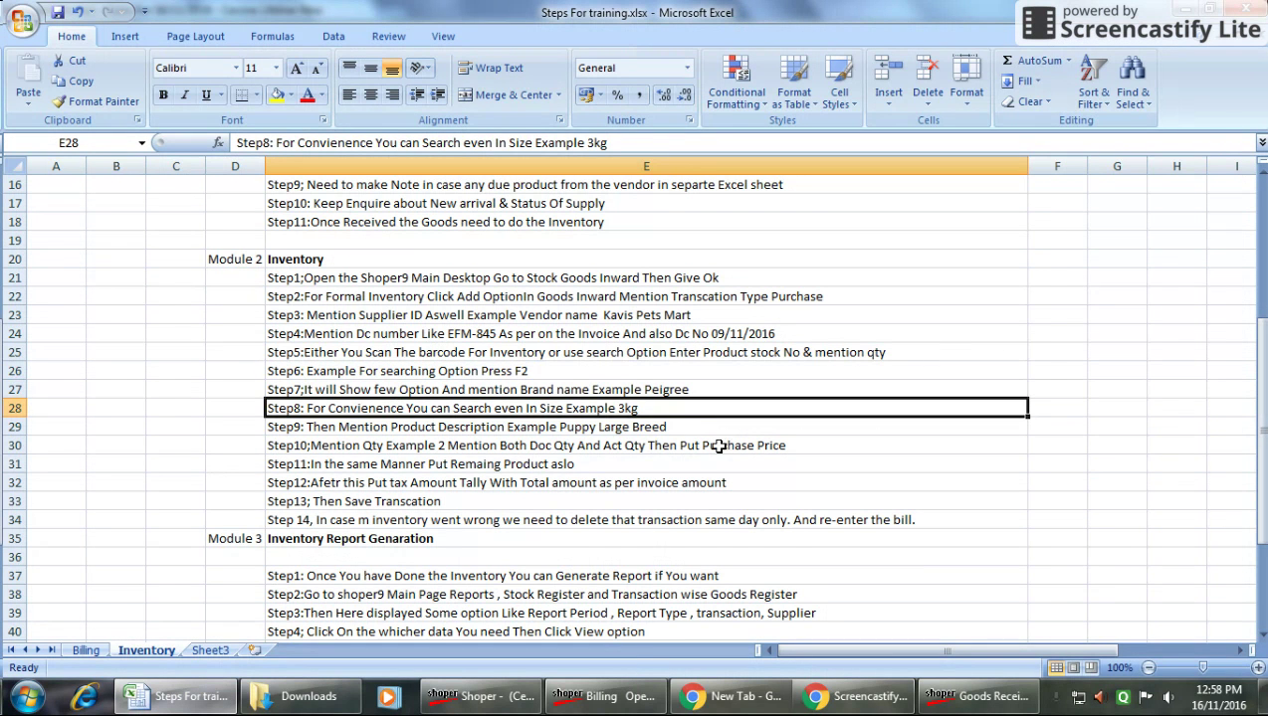
left_click(420, 448)
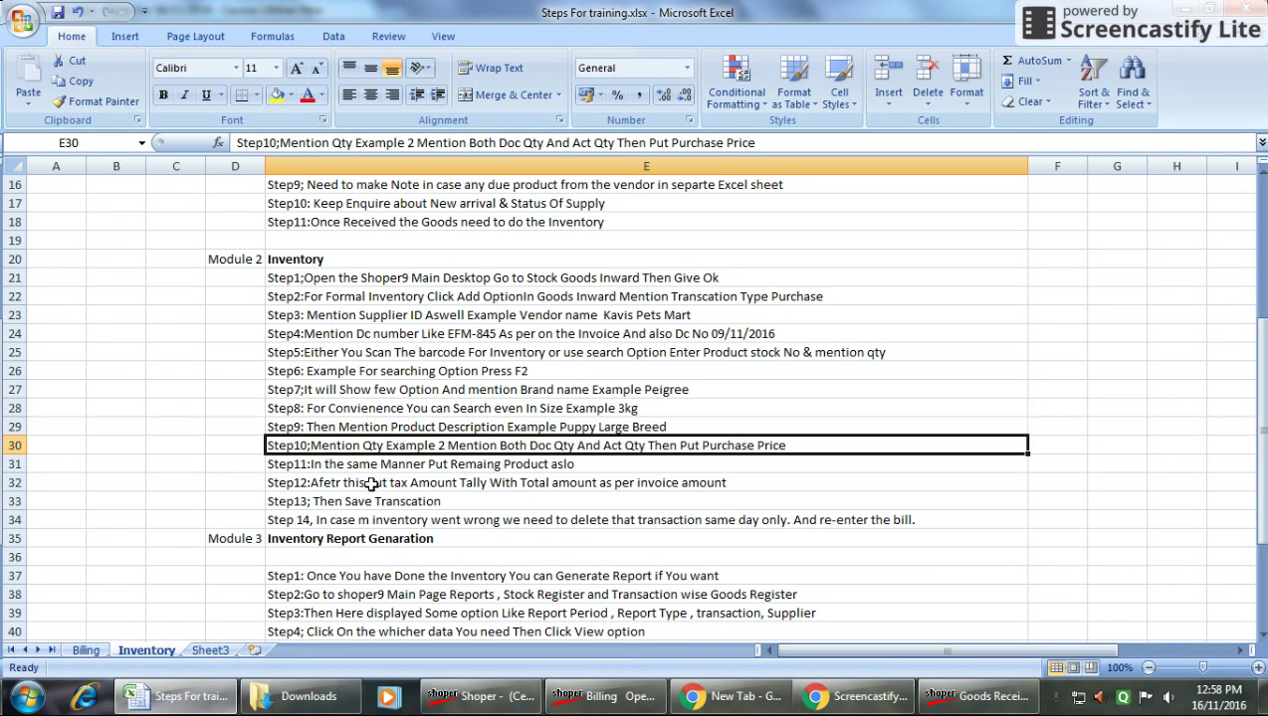
left_click(395, 404)
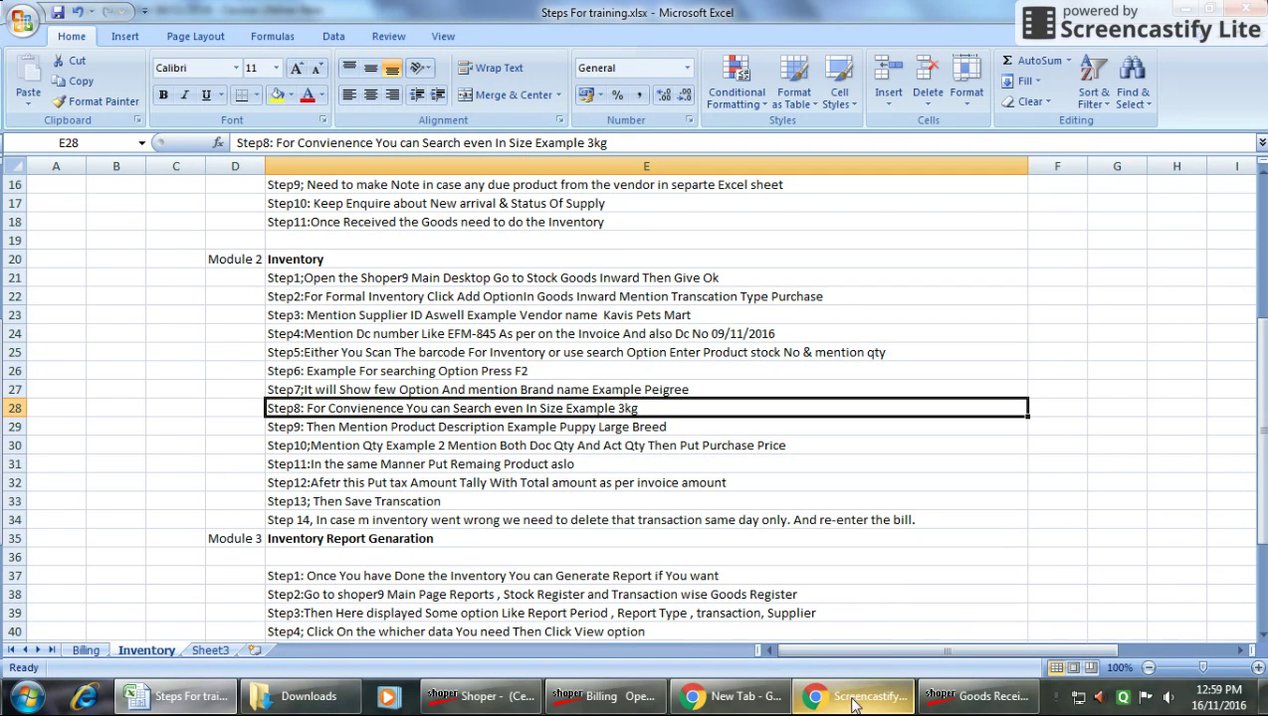
mouse_move(877, 705)
left_click(970, 697)
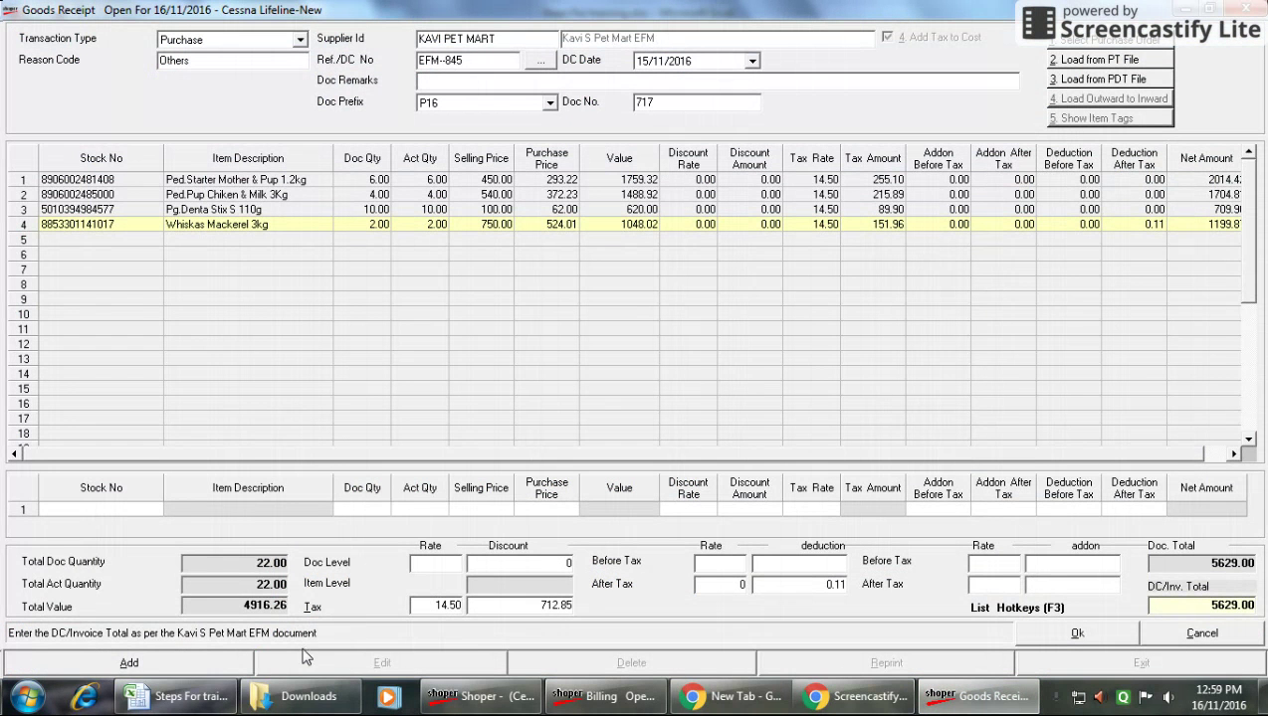
mouse_move(205, 704)
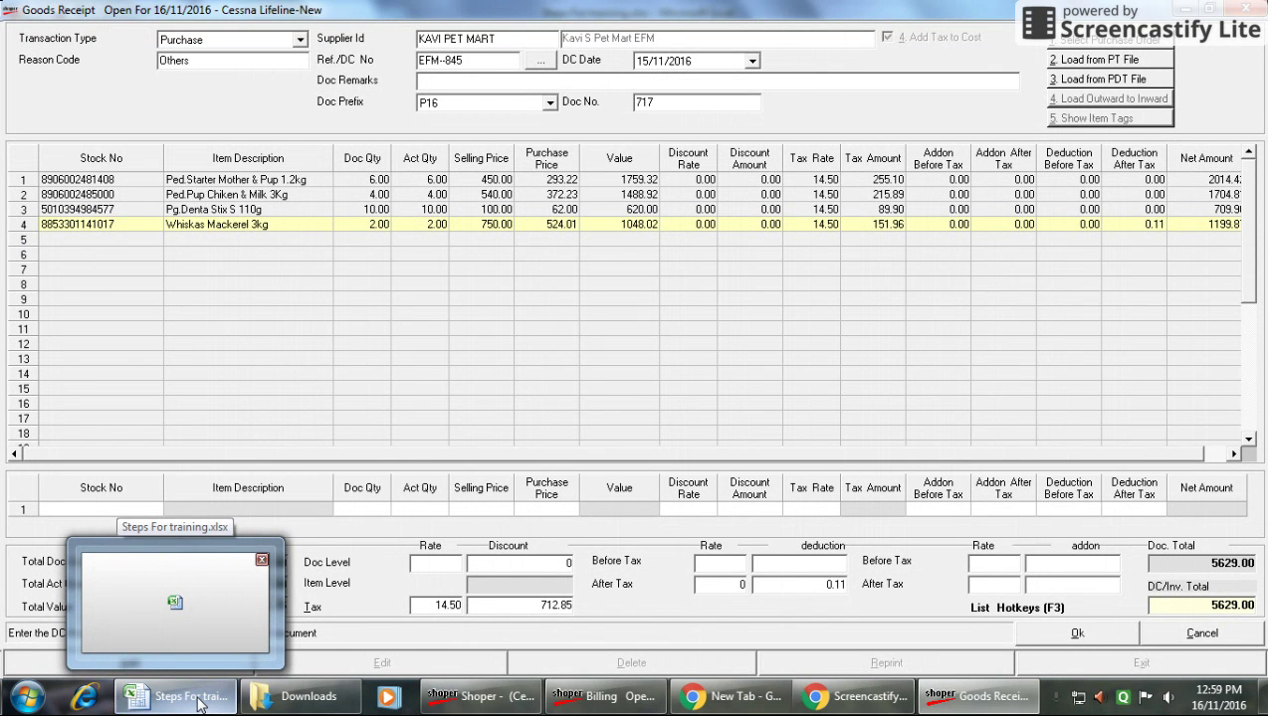
Review the Step12 tax-tally and Step13 save instructions in Excel, ending on Goods Receipt No. 717.
left_click(199, 704)
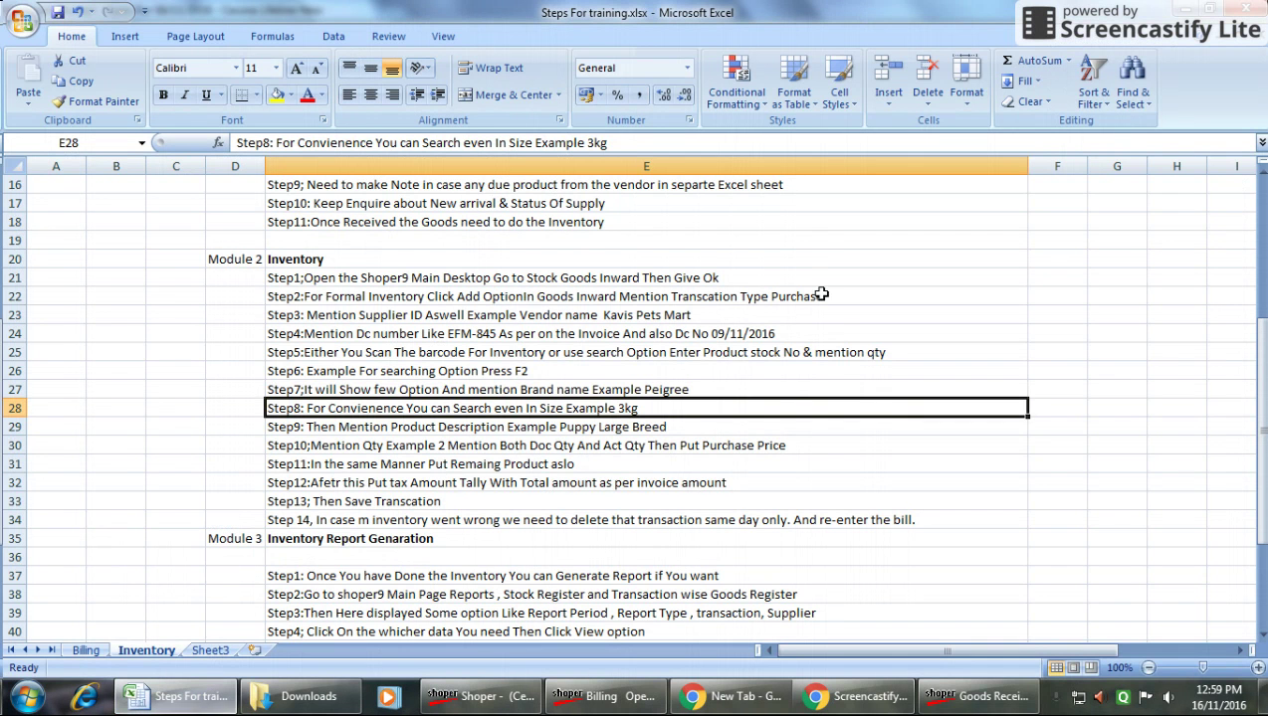
left_click(405, 478)
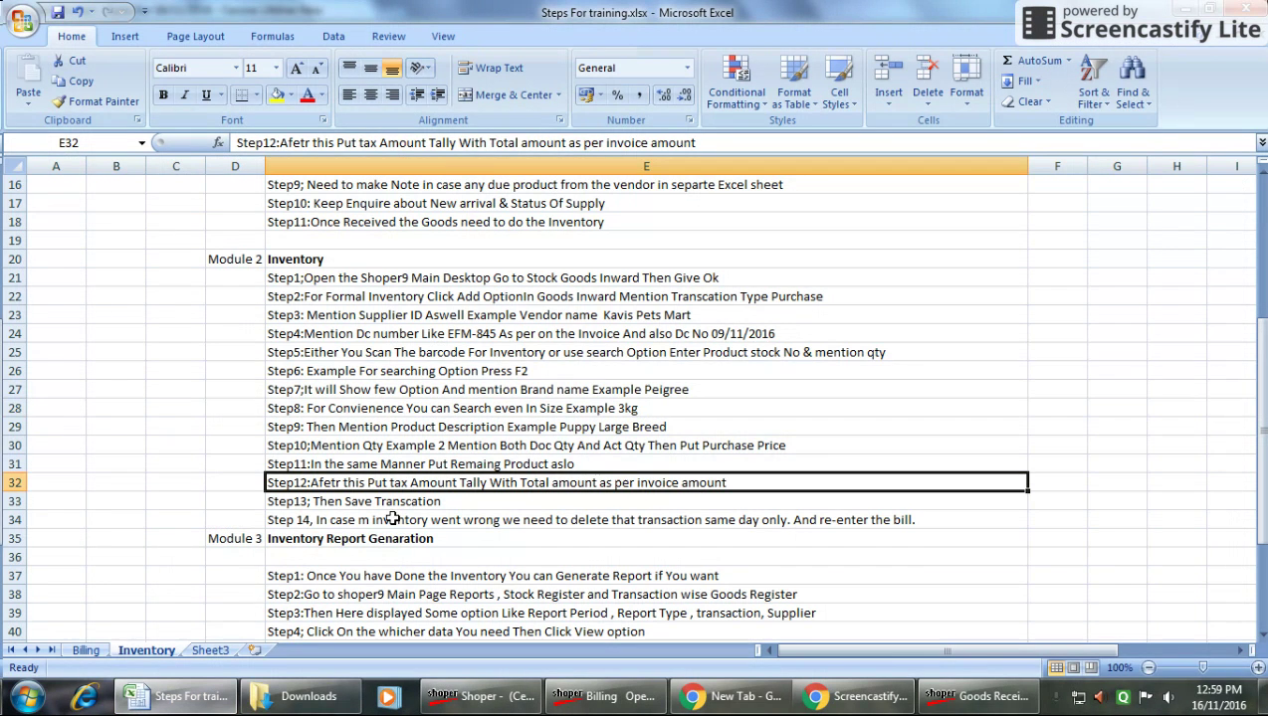
left_click(381, 507)
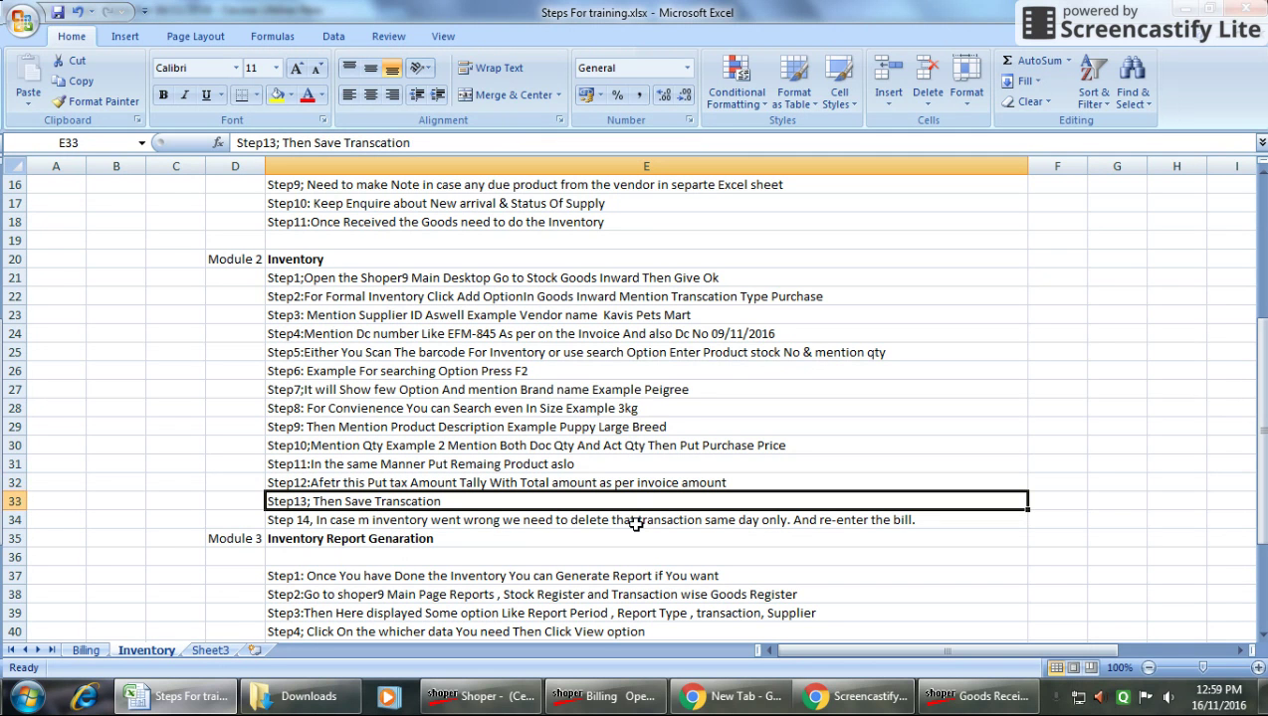
left_click(975, 697)
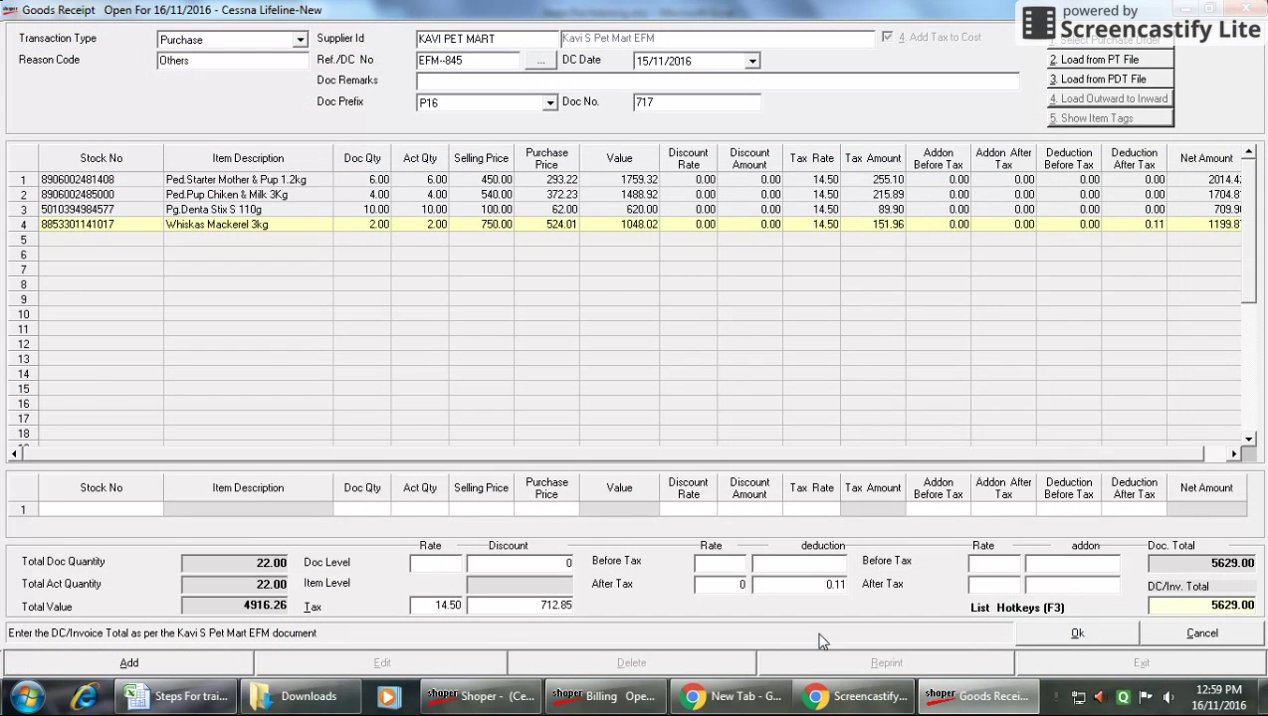
left_click(188, 701)
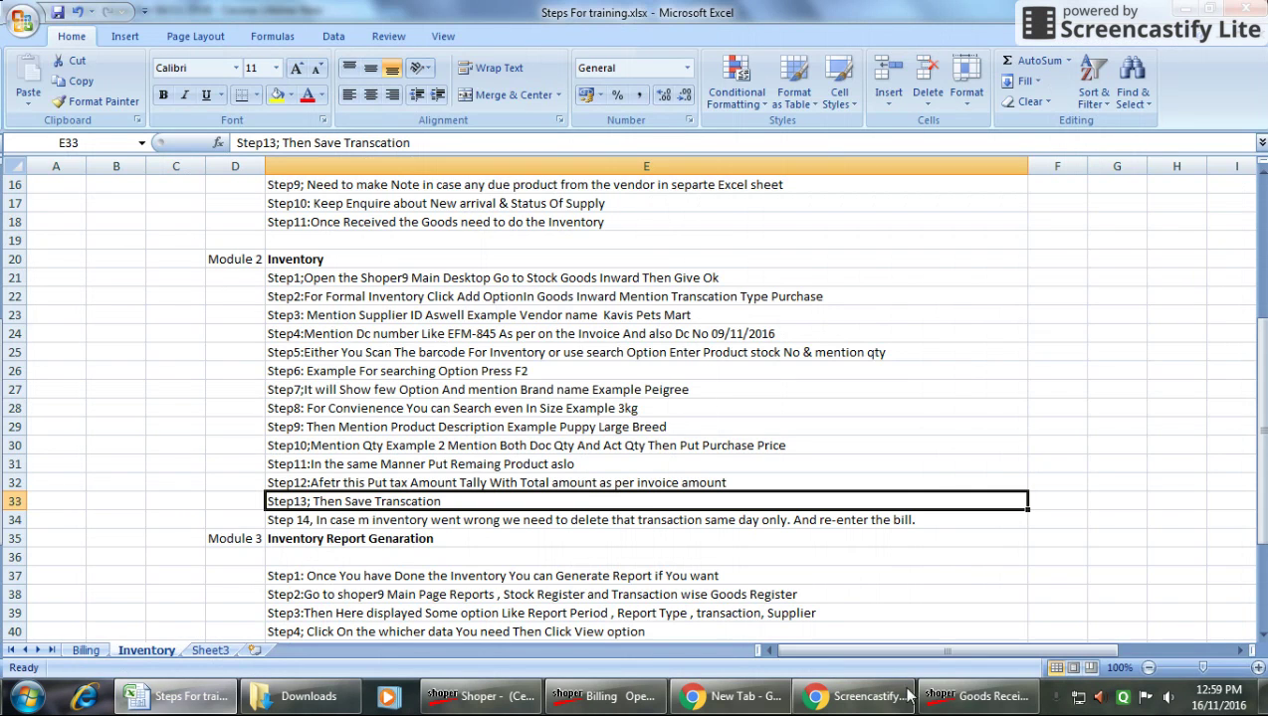
left_click(937, 708)
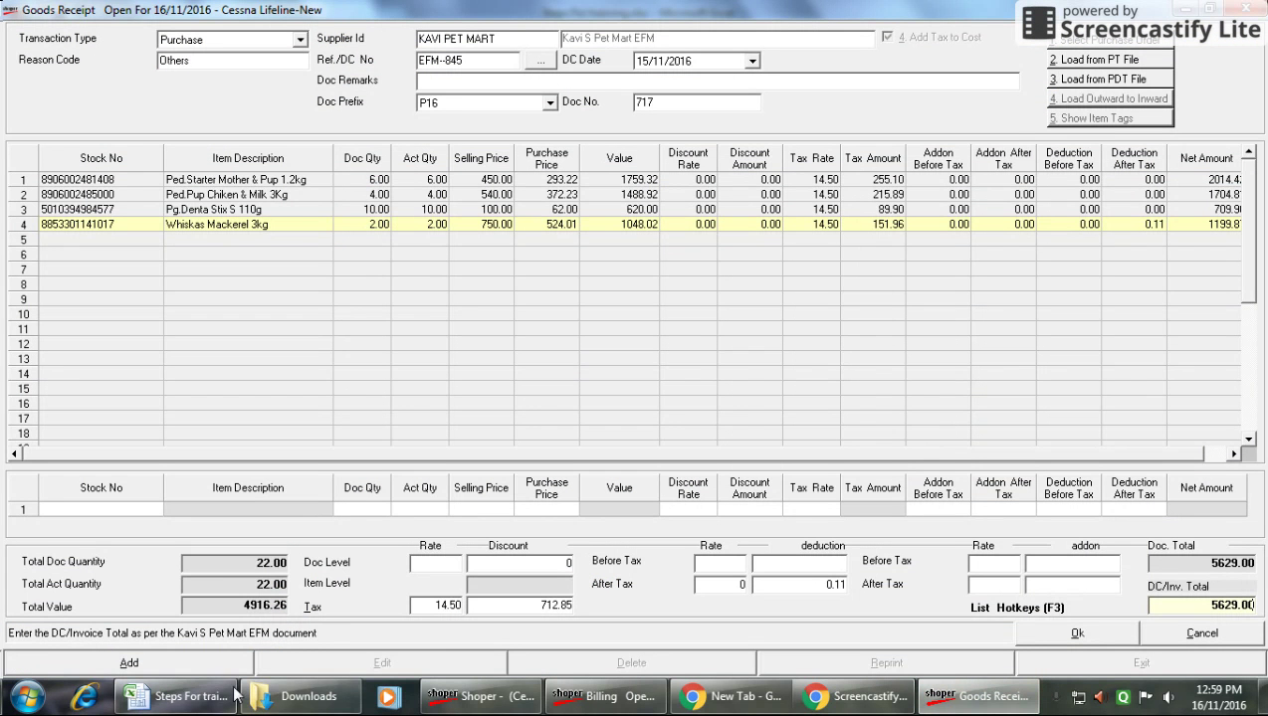